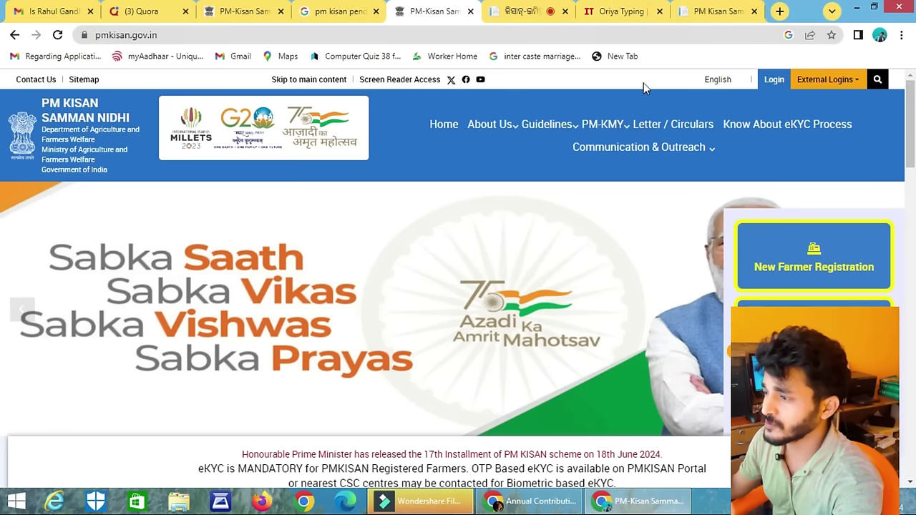
mouse_move(583, 146)
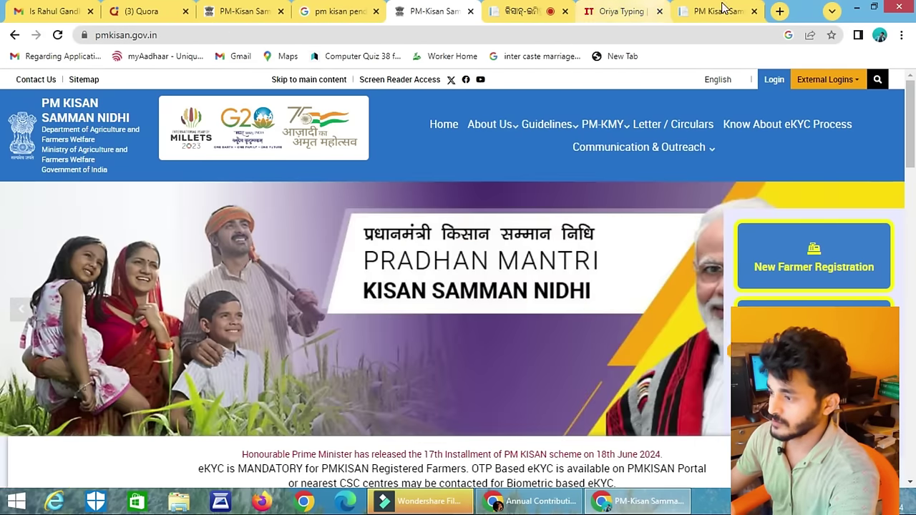
left_click(723, 10)
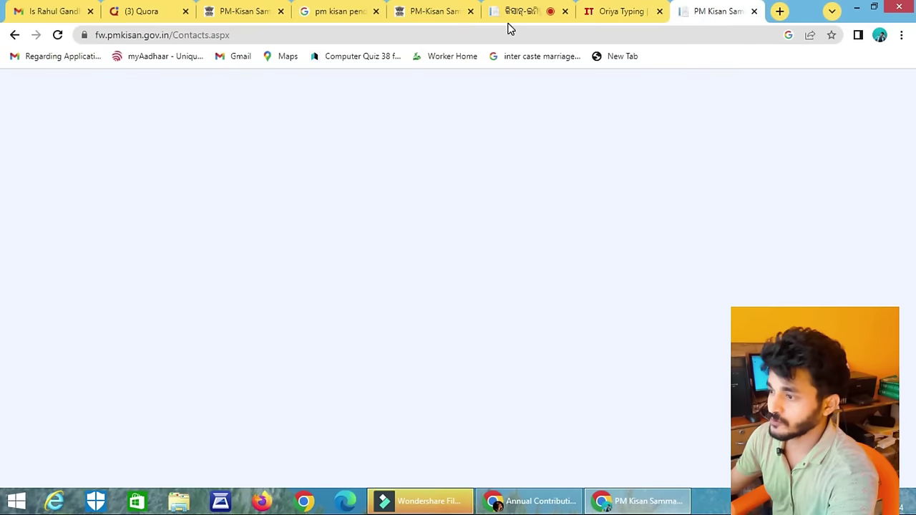
scroll(525, 208, "down", 2)
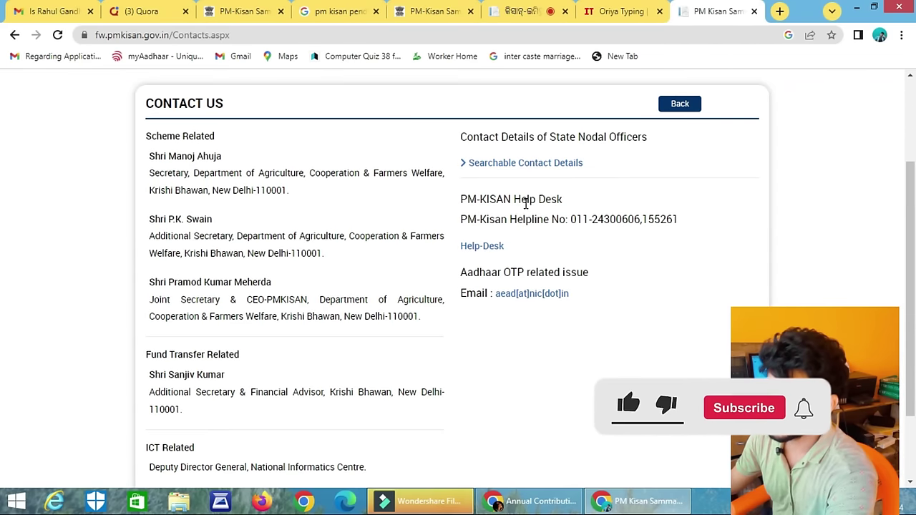
left_click_drag(569, 219, 681, 221)
left_click(648, 222)
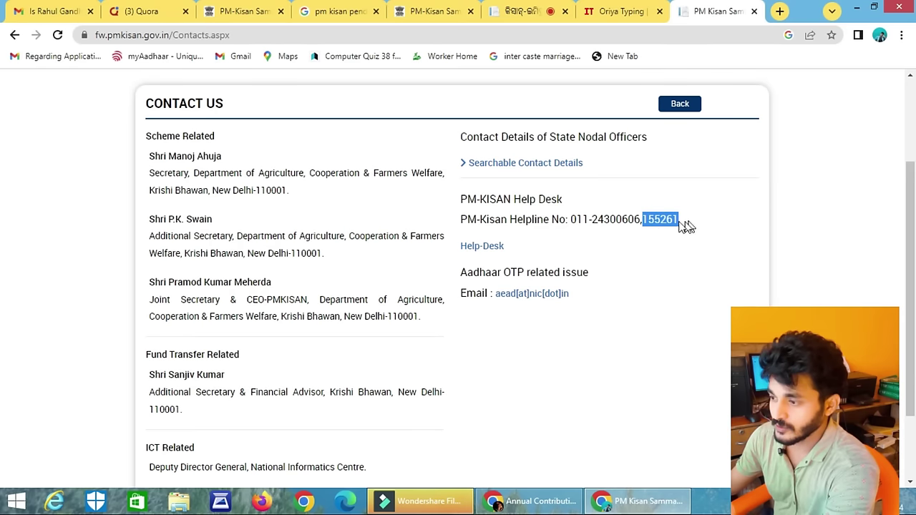
left_click_drag(570, 220, 639, 236)
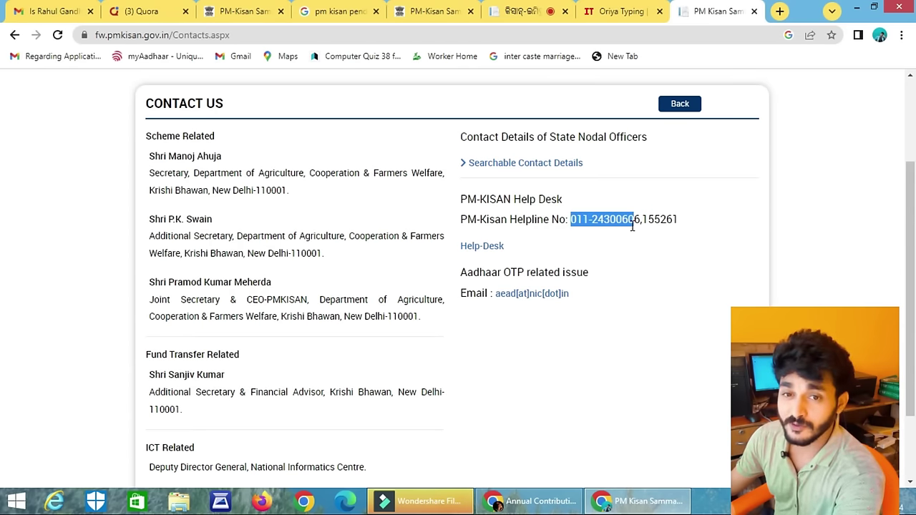
scroll(634, 229, "up", 2)
left_click(682, 240)
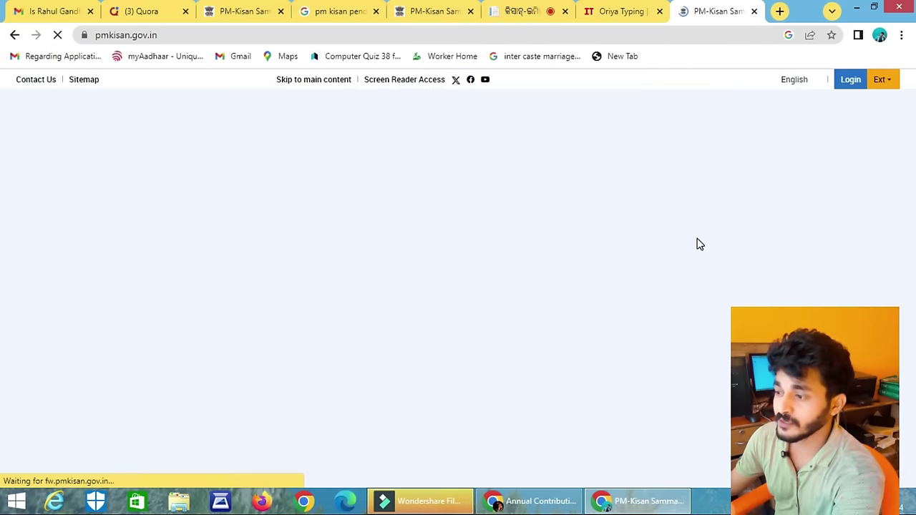
Open the Helpdesk Query Form from Farmers Corner, then start a new blank tab.
scroll(696, 215, "down", 6)
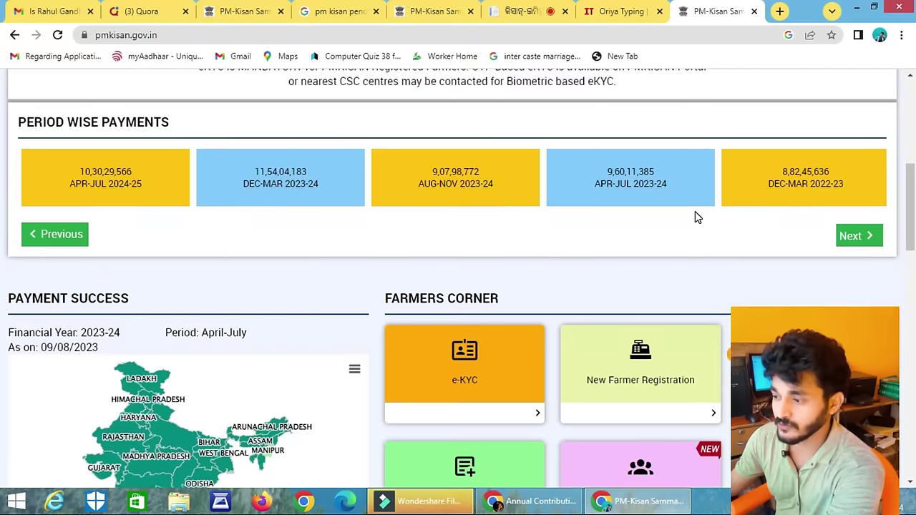
scroll(698, 221, "down", 2)
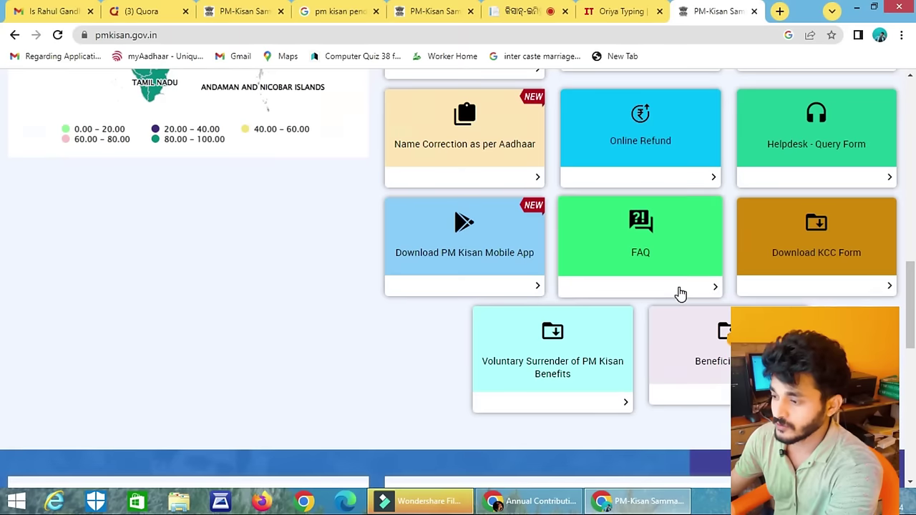
scroll(679, 292, "down", 2)
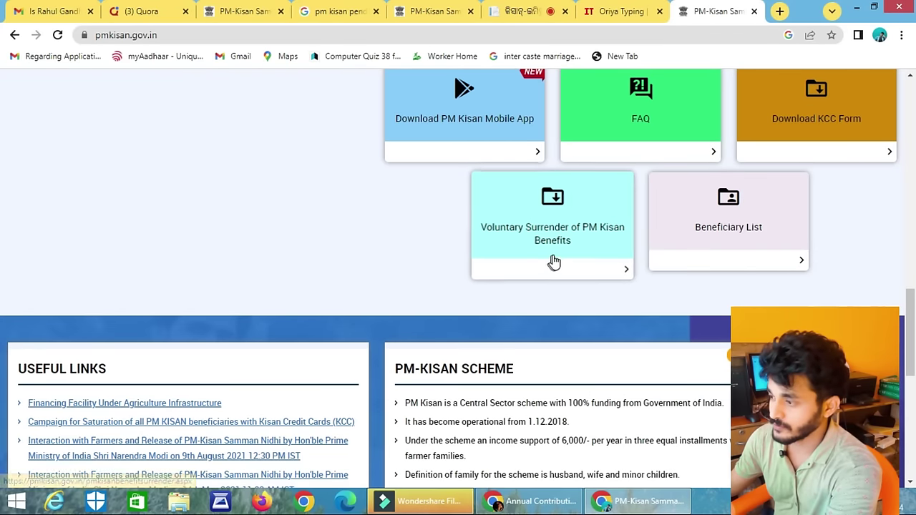
scroll(758, 229, "up", 3)
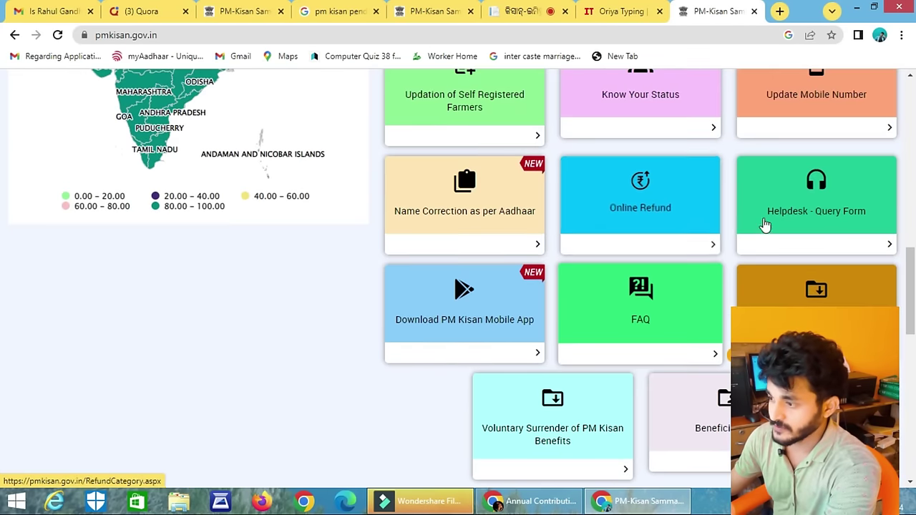
left_click(817, 208)
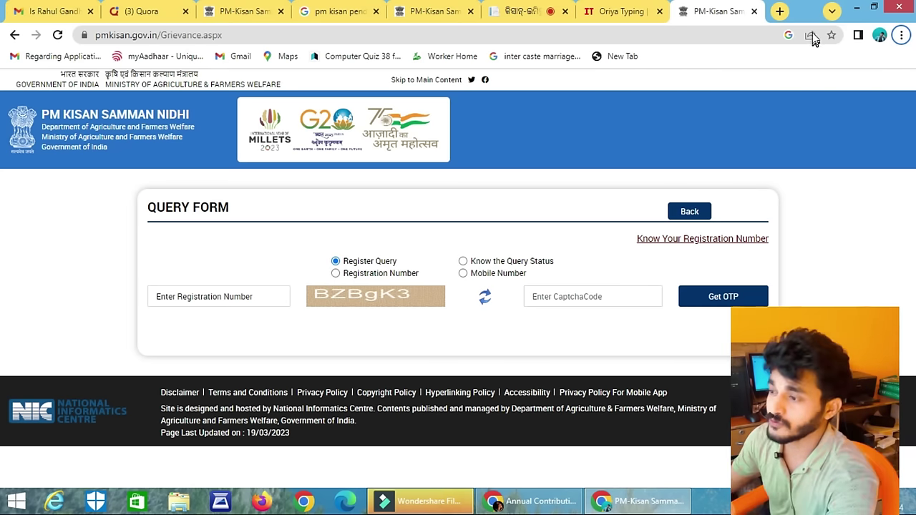
left_click(781, 10)
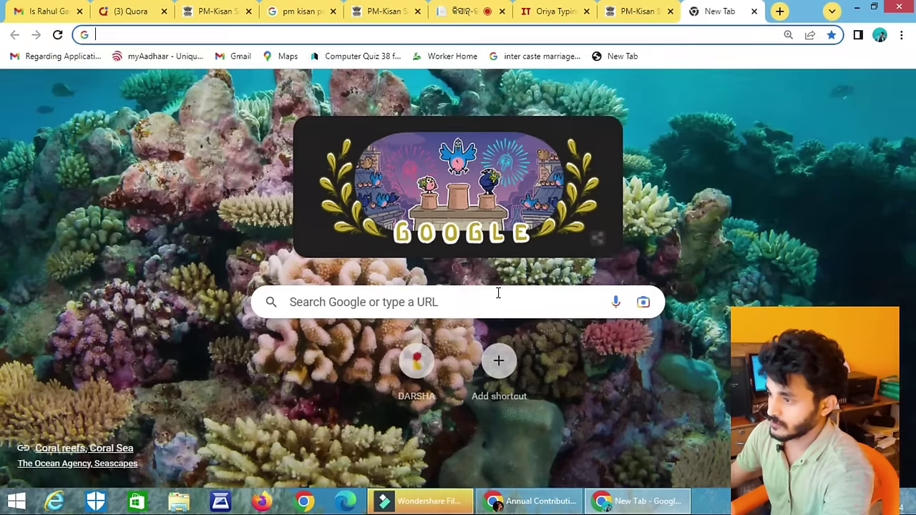
Search Google for 'kalia portal' and open the Kalia Portal result from kaliaportal.odisha.gov.in.
left_click(498, 301)
type("K")
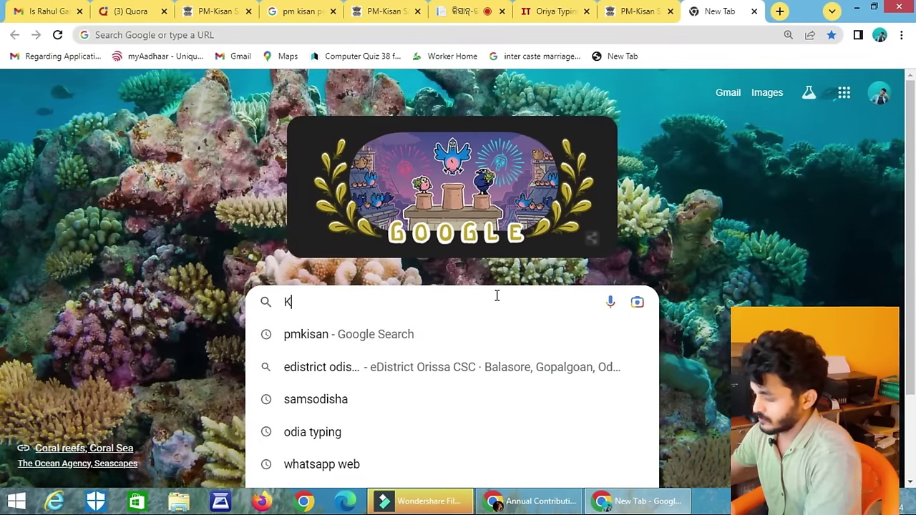
type("ALIA")
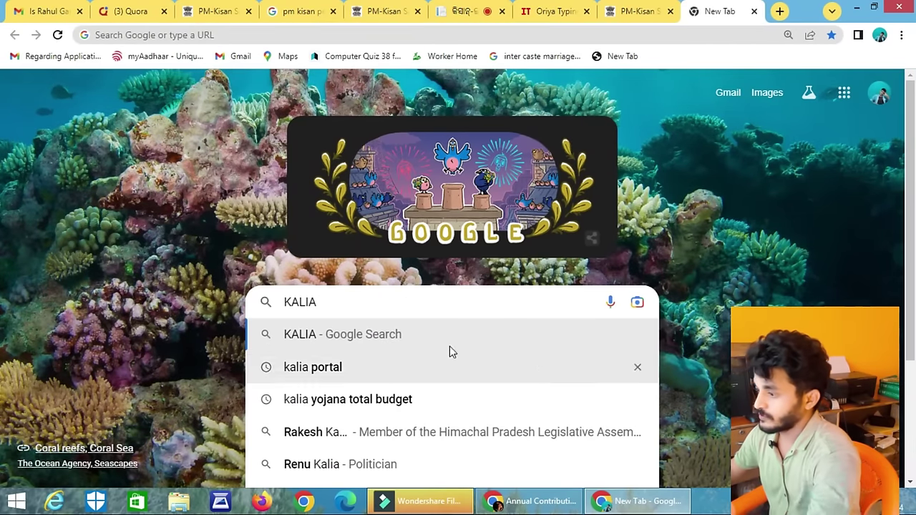
left_click(409, 365)
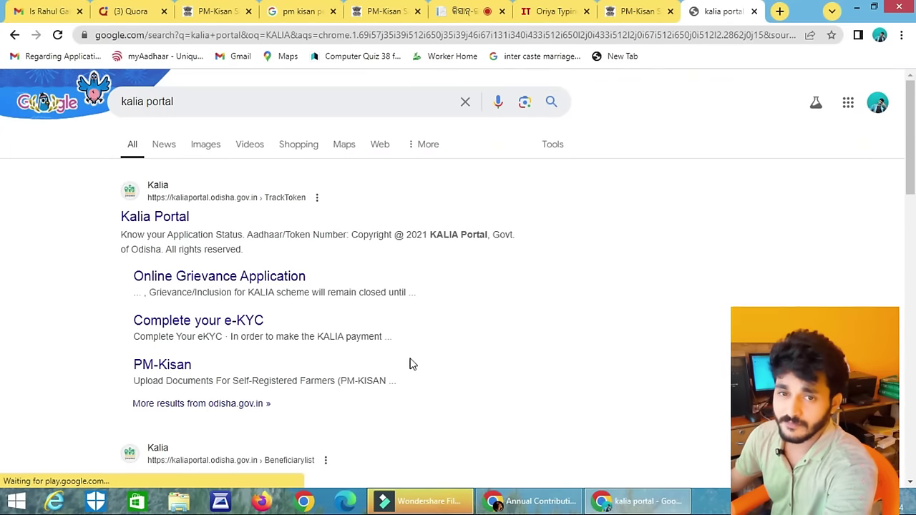
left_click(200, 198)
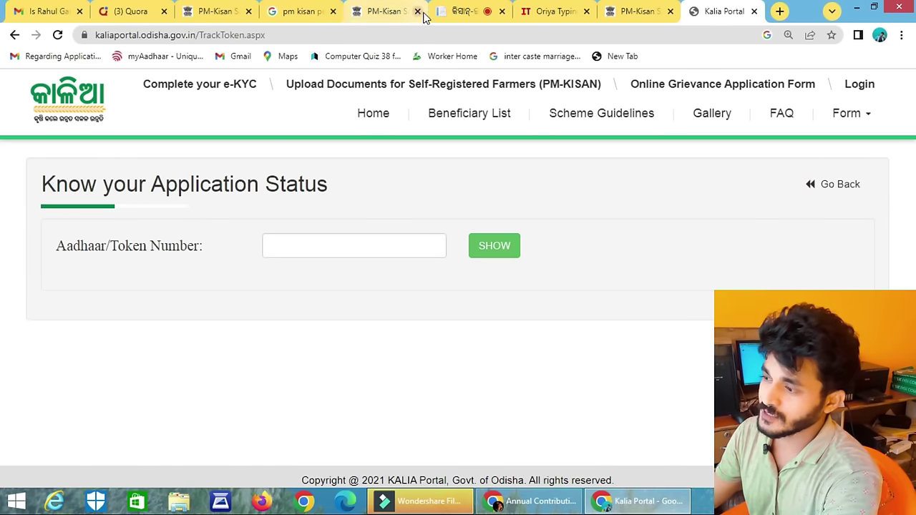
Open 'Upload Documents for Self-Registered Farmers (PM-KISAN)' and select its Aadhaar field.
left_click(445, 92)
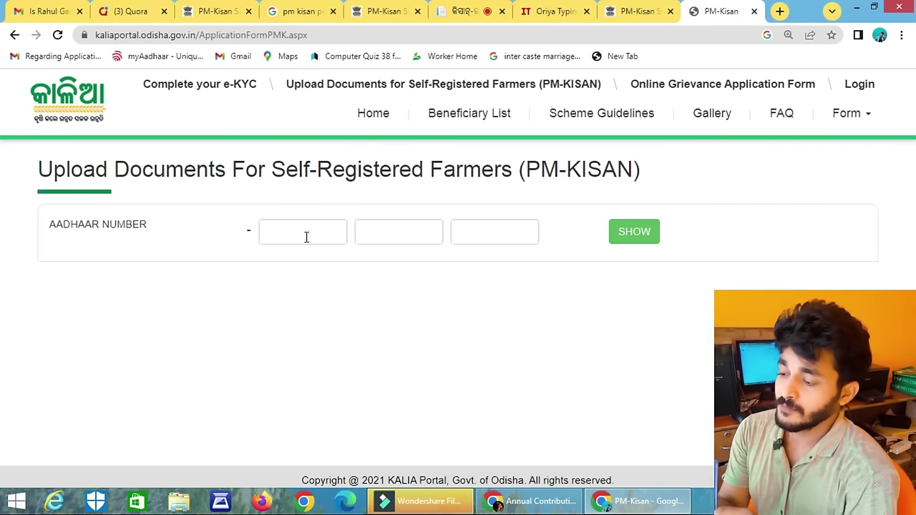
left_click(306, 237)
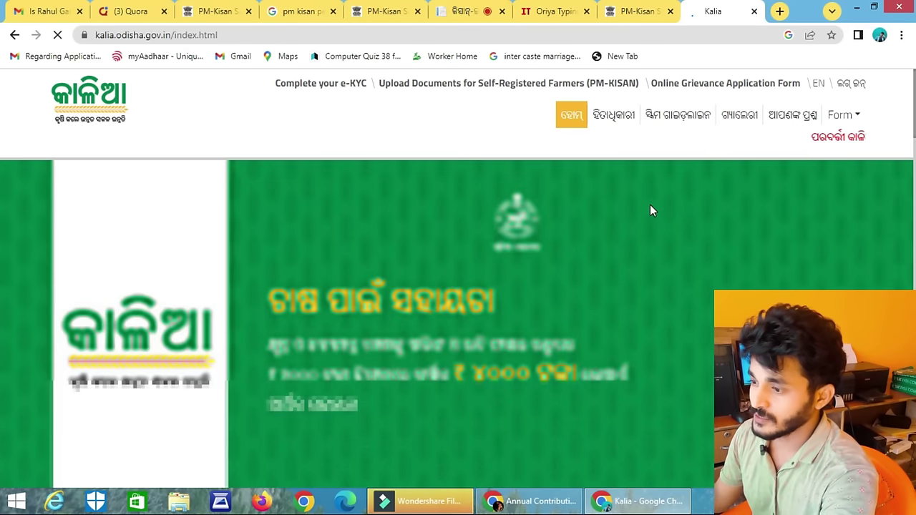
Back on the PM-Kisan home page, open the e-KYC tile in Farmers Corner.
left_click(458, 9)
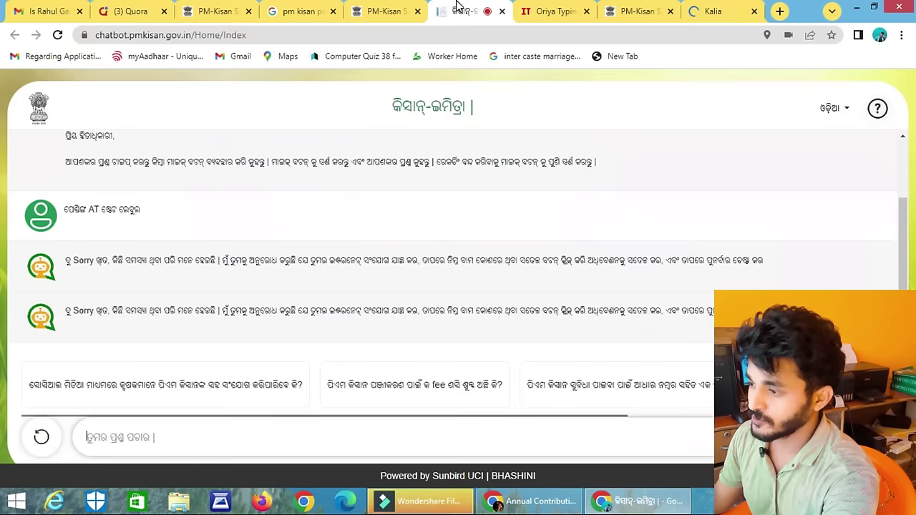
left_click(213, 10)
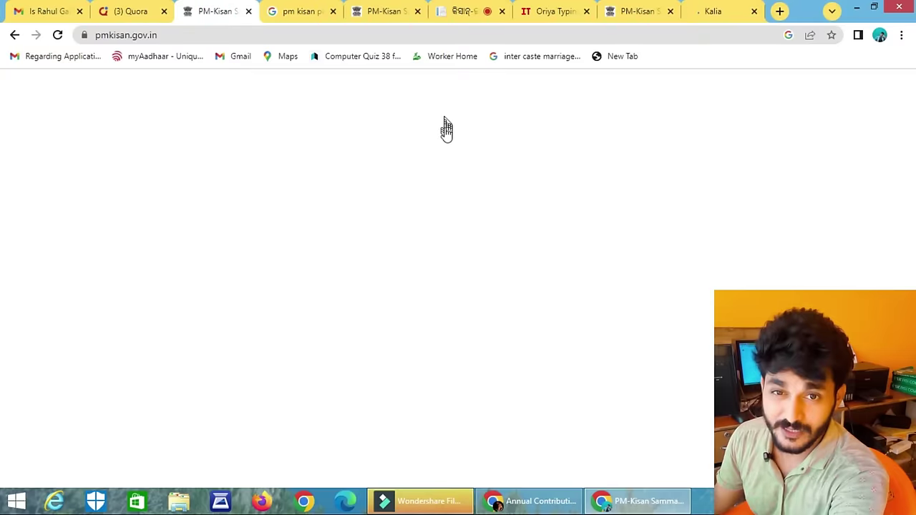
scroll(631, 278, "down", 4)
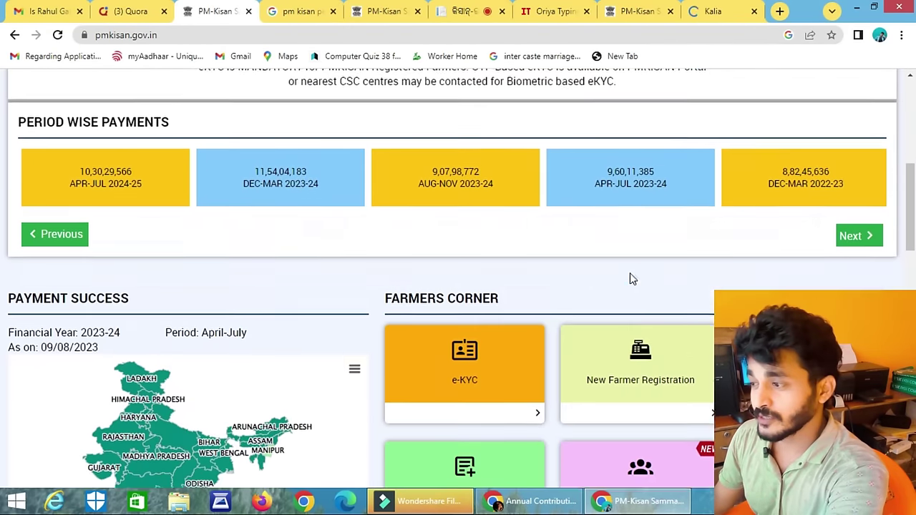
scroll(630, 279, "down", 2)
left_click(450, 249)
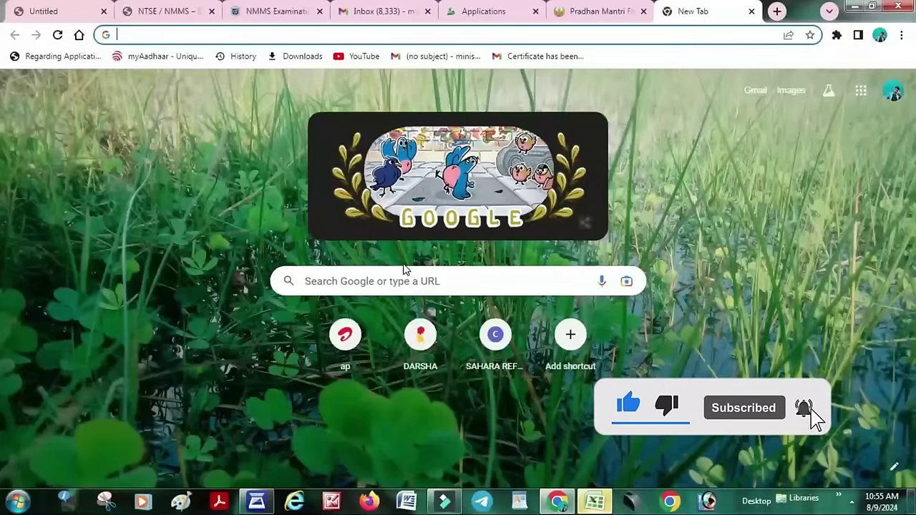
Search Google for 'pmkisan' and open the PM-Kisan Samman Nidhi site at pmkisan.gov.in.
left_click(365, 287)
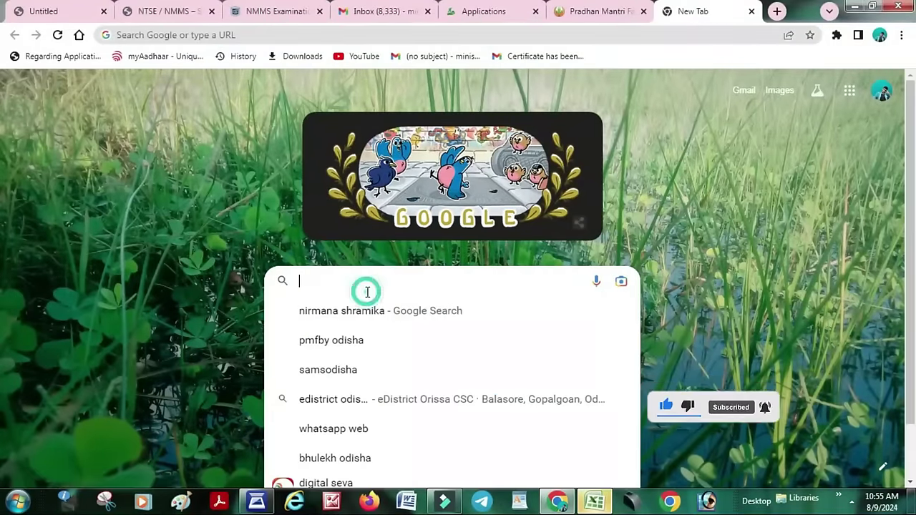
type("pmkisan")
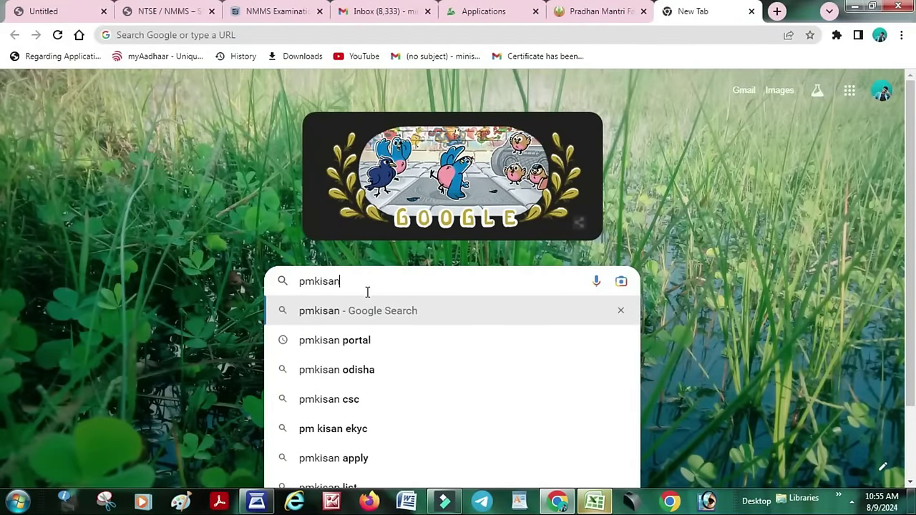
key("Return")
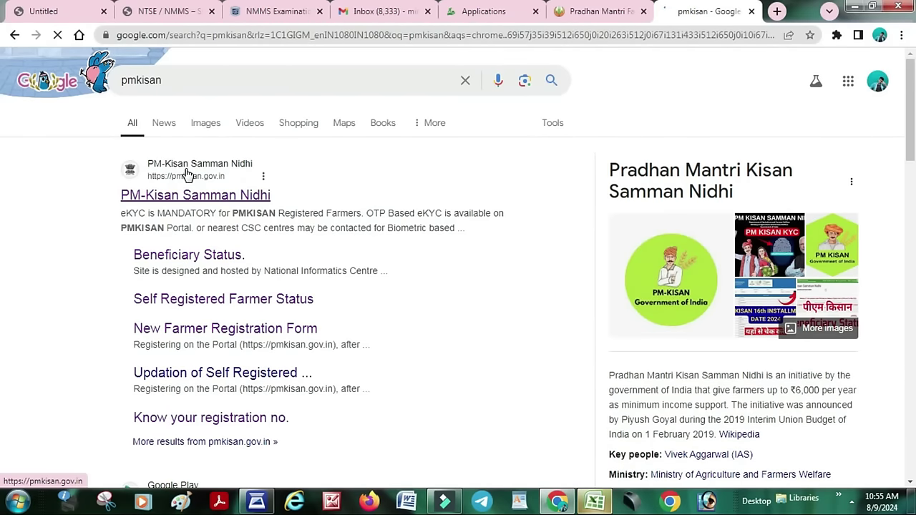
left_click(186, 175)
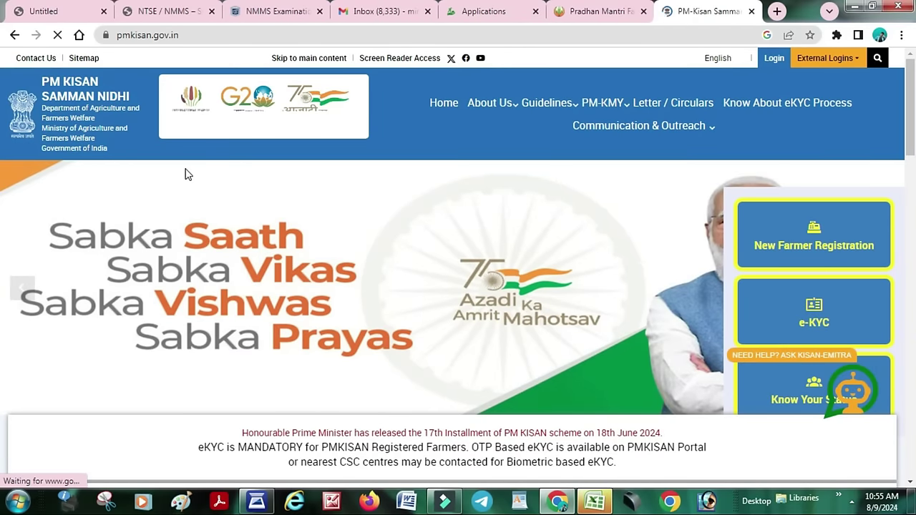
Dismiss the calendar popup and open Know Your Status from Farmers Corner.
left_click(886, 505)
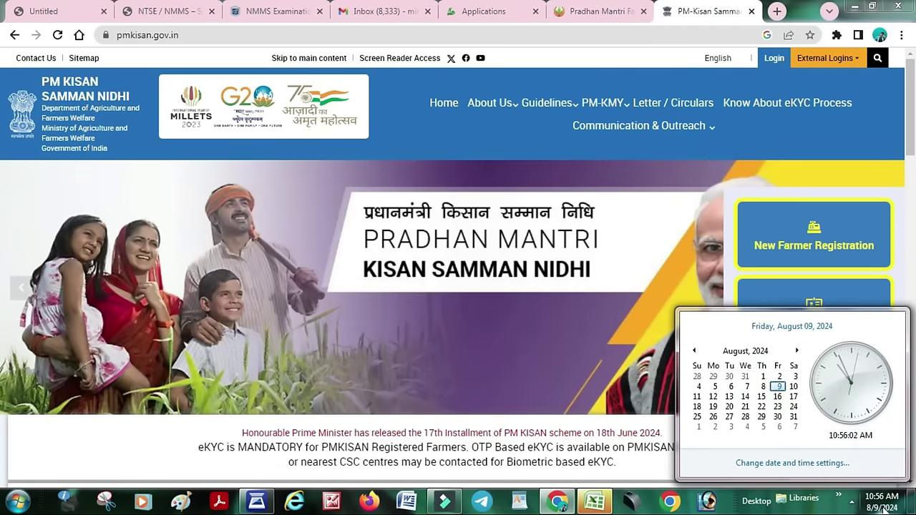
left_click(884, 506)
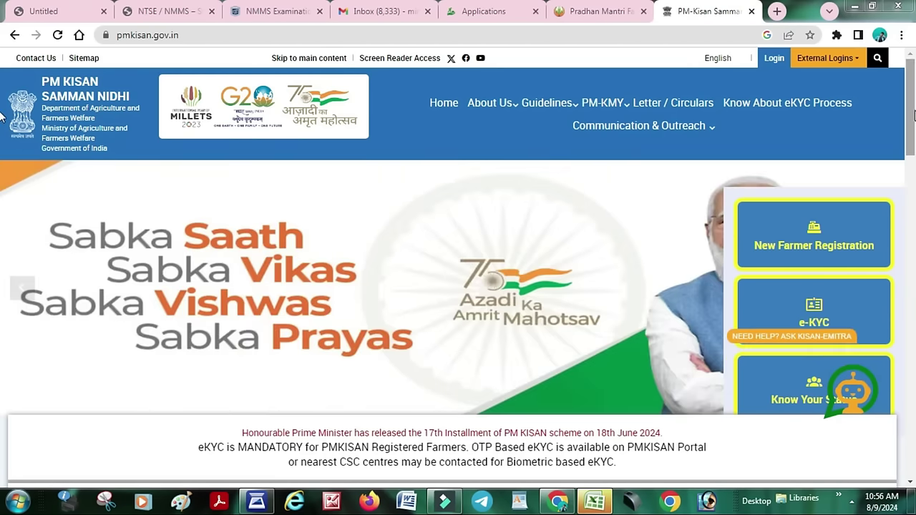
scroll(3, 179, "down", 8)
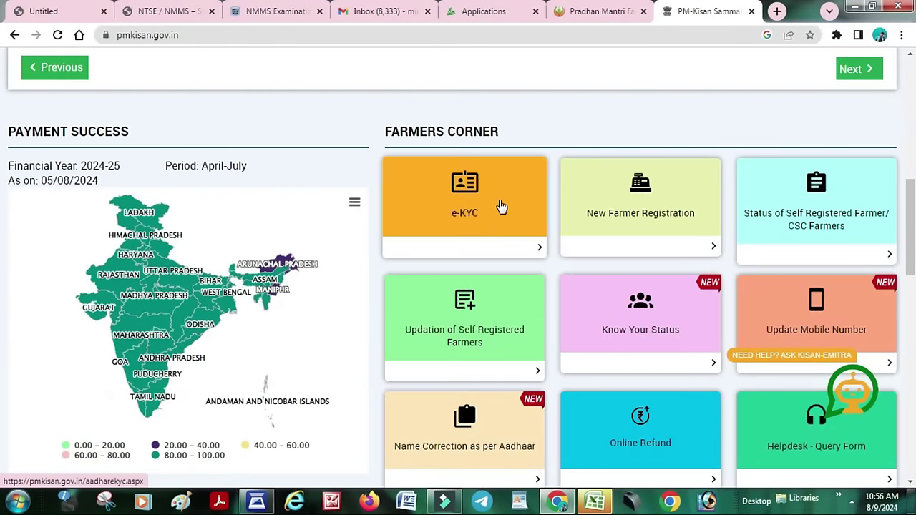
left_click(639, 305)
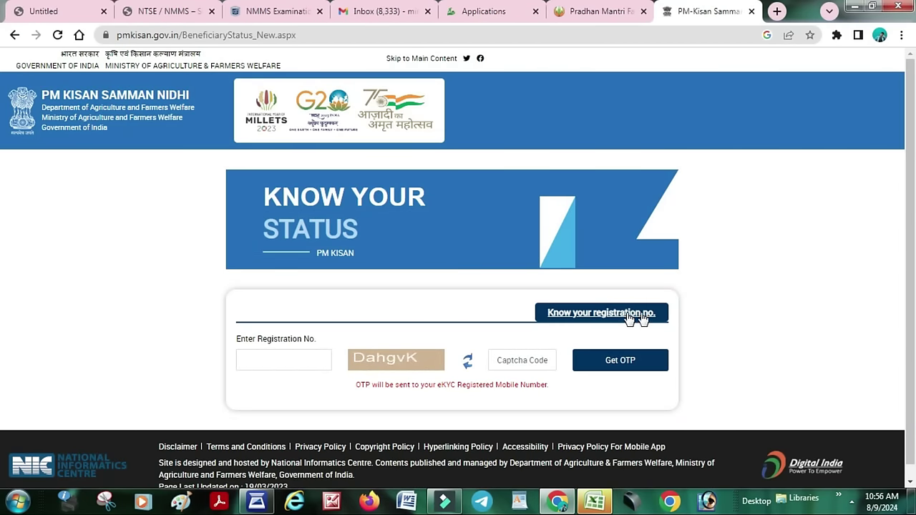
Try the Aadhaar Number lookup option, then erase the partial Aadhaar entry.
left_click(627, 315)
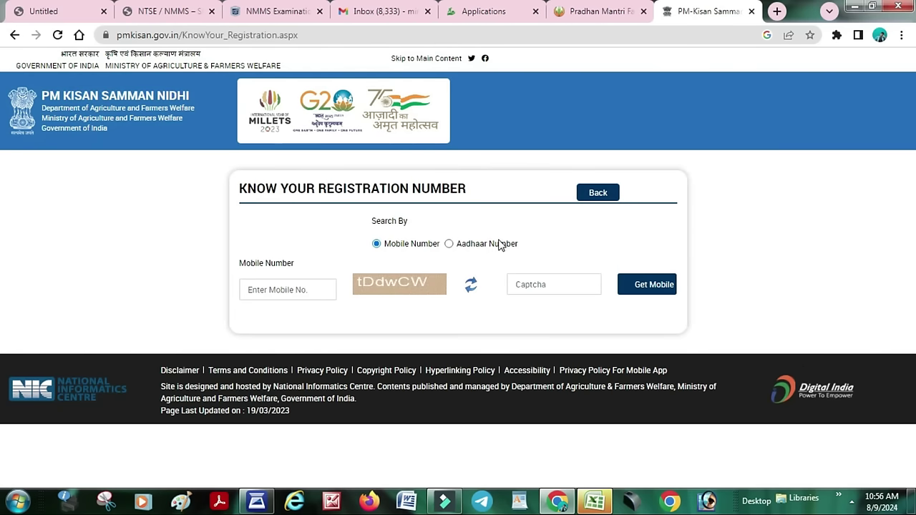
left_click(485, 244)
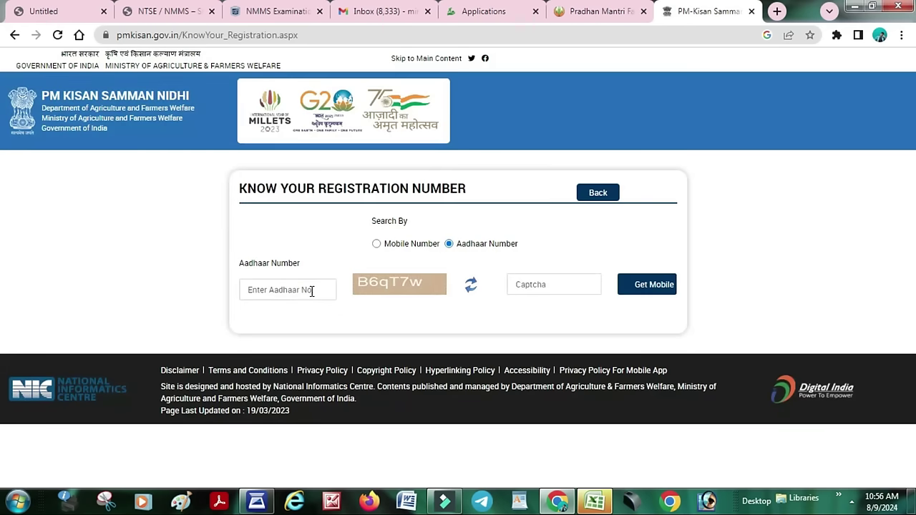
left_click(312, 291)
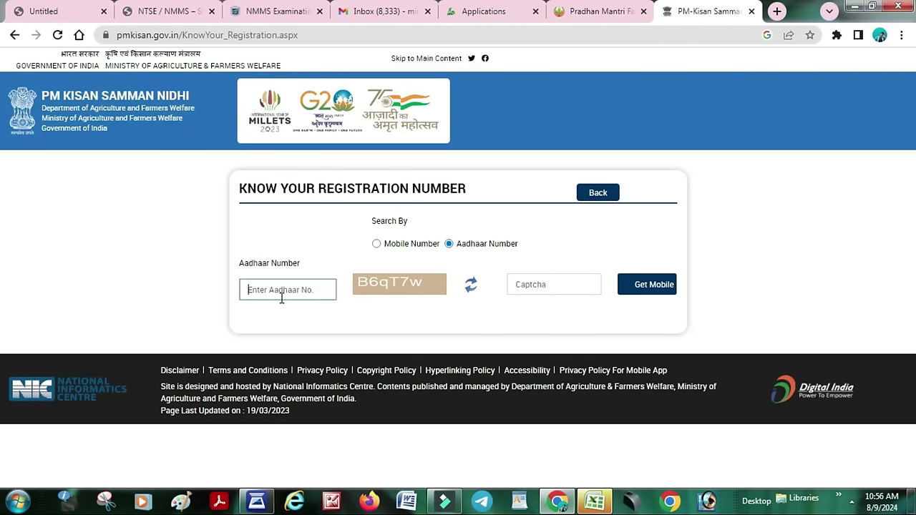
type("33")
type("2")
key("BackSpace")
key("BackSpace")
key("BackSpace")
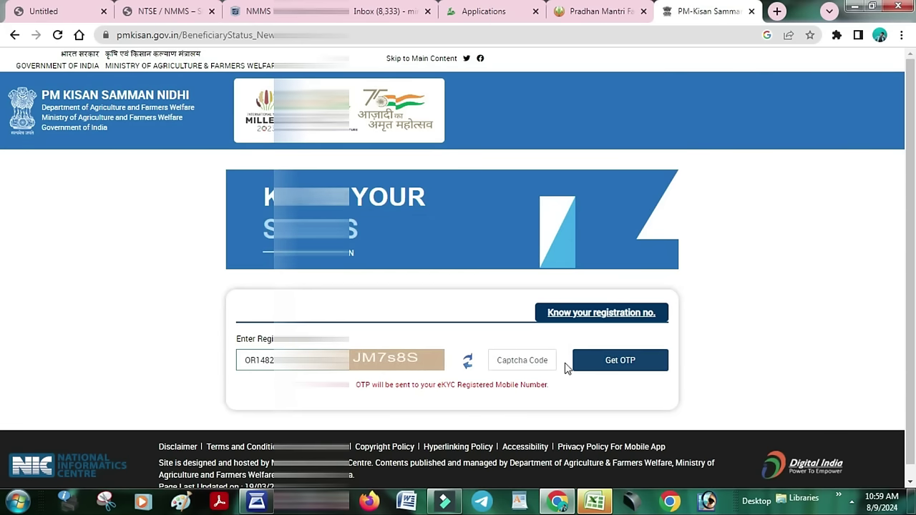
Enter the captcha code, request an OTP to the registered mobile, and select the OTP field.
left_click(521, 360)
type("J")
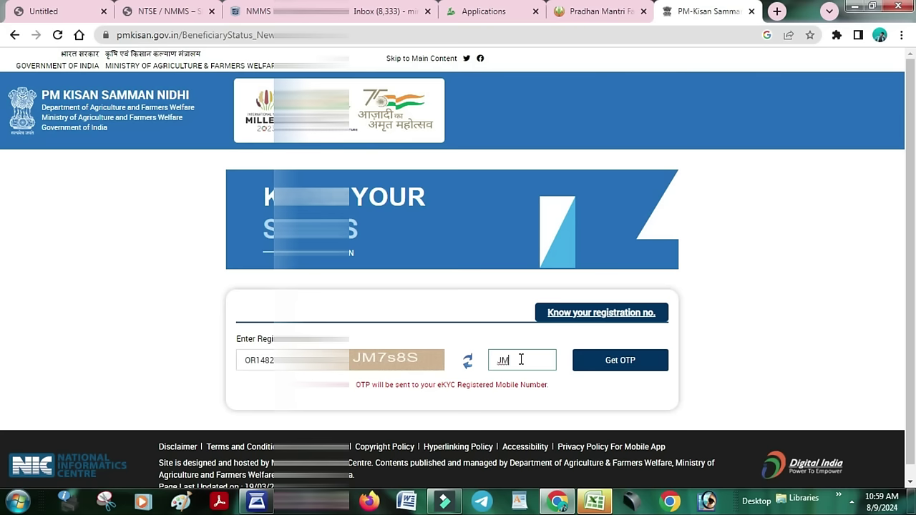
type("M7s")
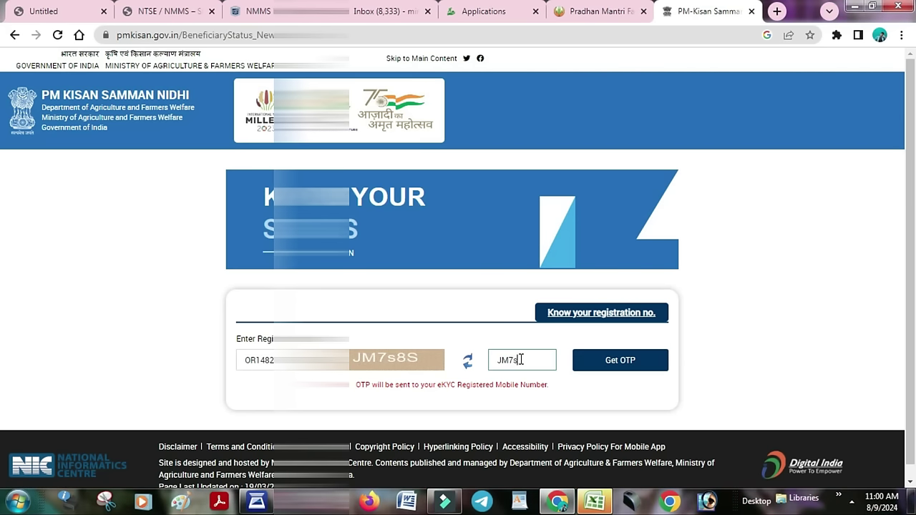
type("8S")
left_click(628, 370)
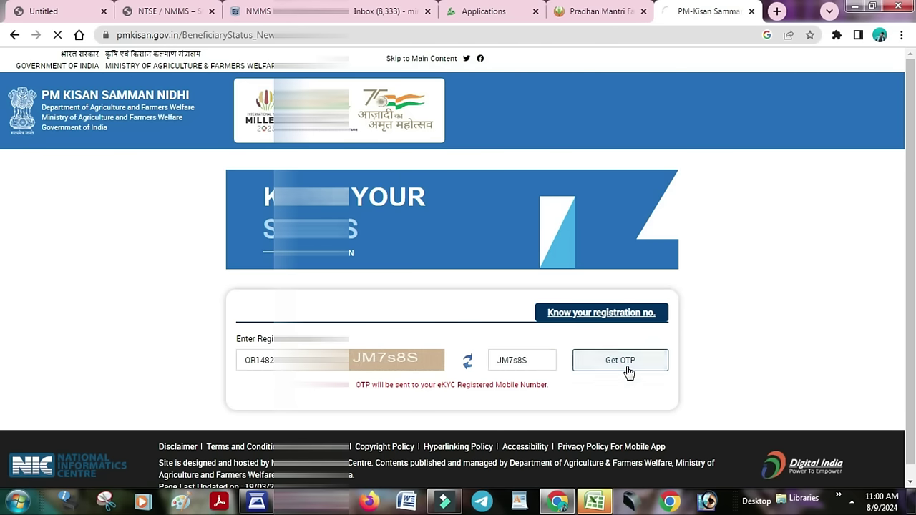
left_click(474, 360)
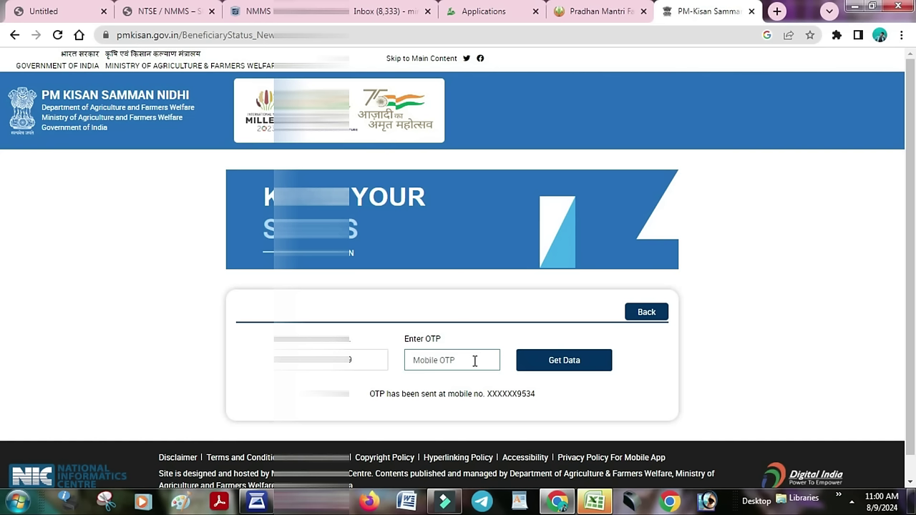
Submit the received OTP to fetch beneficiary data and expand Eligibility Status.
left_click(586, 363)
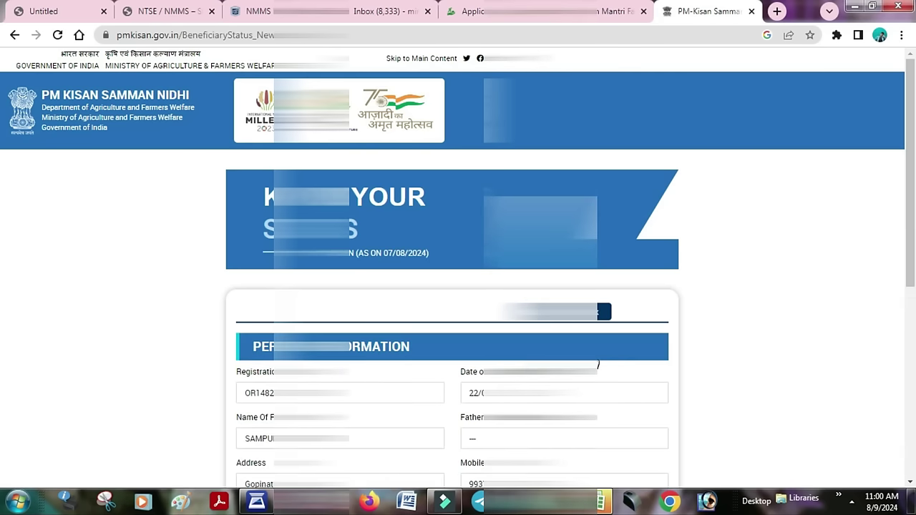
scroll(648, 291, "down", 5)
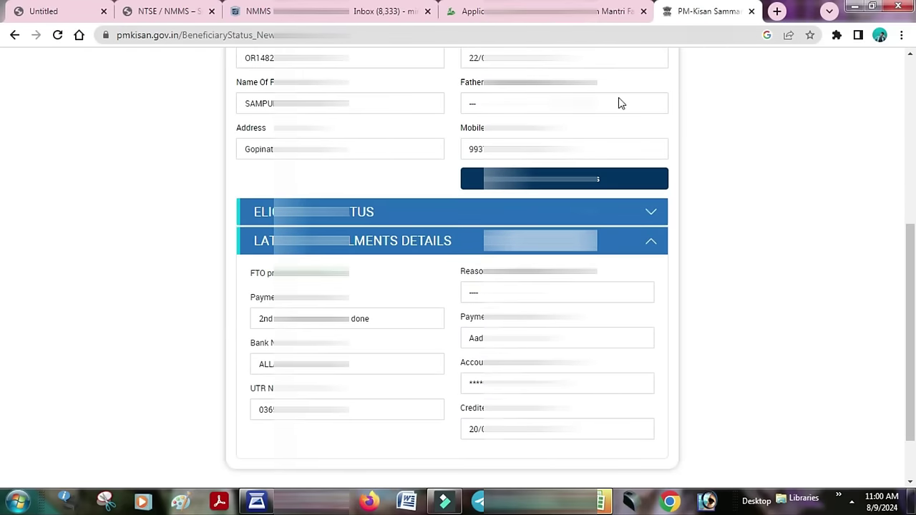
left_click(634, 219)
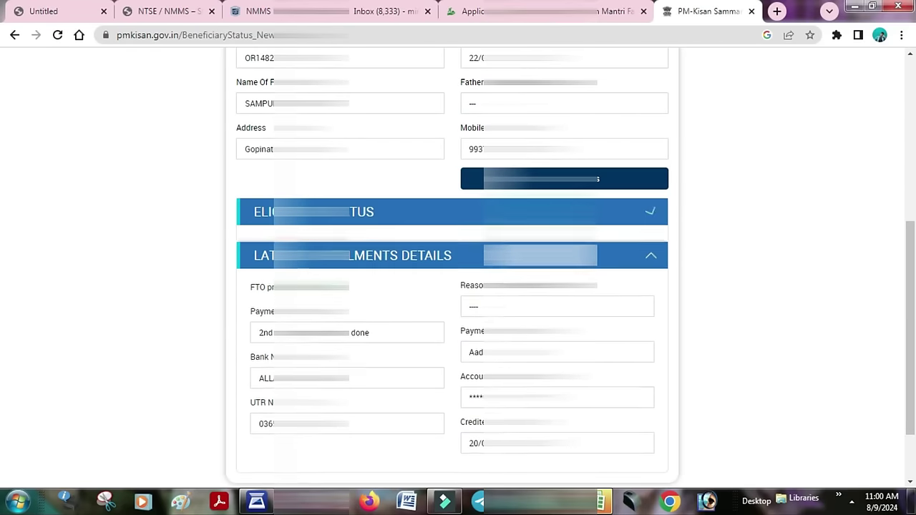
Highlight the Aadhaar bank seeding 'No' status and note, then open the seeding check page.
scroll(712, 230, "down", 1)
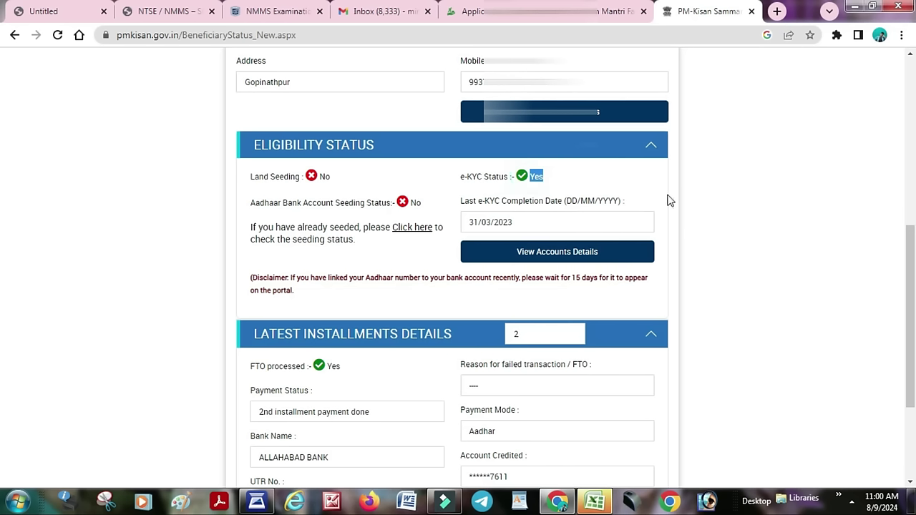
left_click_drag(311, 179, 331, 178)
left_click_drag(394, 202, 443, 214)
left_click(314, 174)
left_click_drag(249, 228, 417, 248)
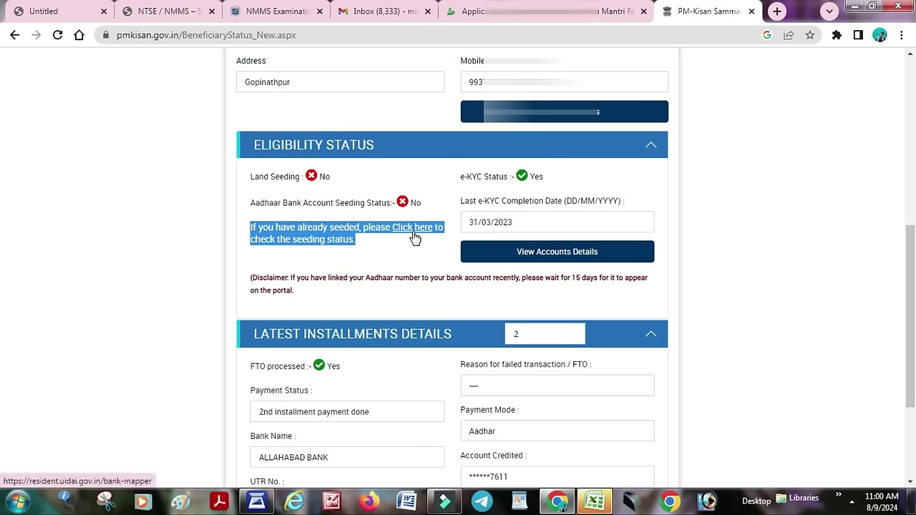
left_click(414, 228)
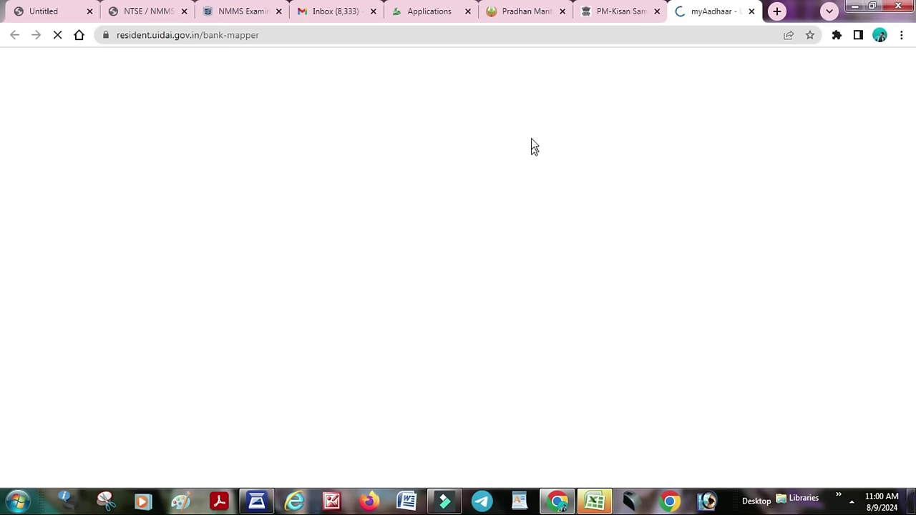
In a new tab, search Google for the UID Aadhaar seeding process PDF and scroll through it.
left_click(777, 10)
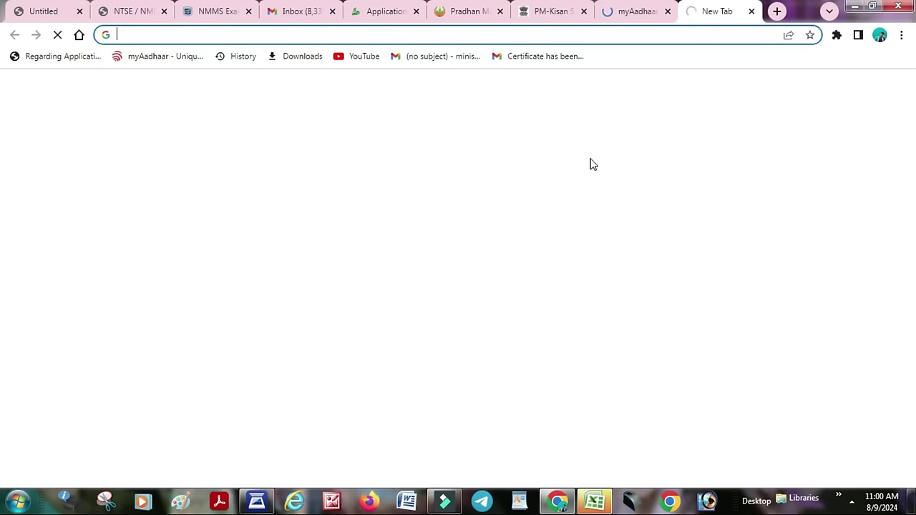
left_click(390, 281)
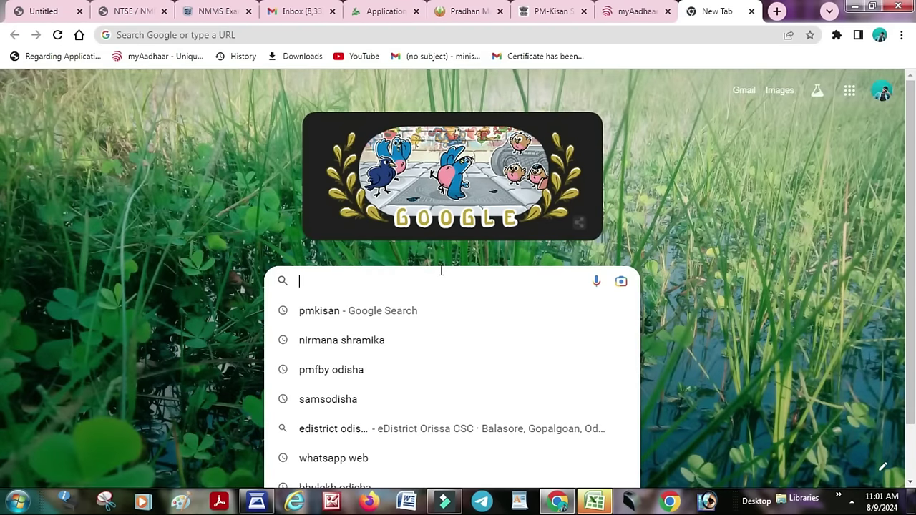
type("AA")
key("BackSpace")
key("BackSpace")
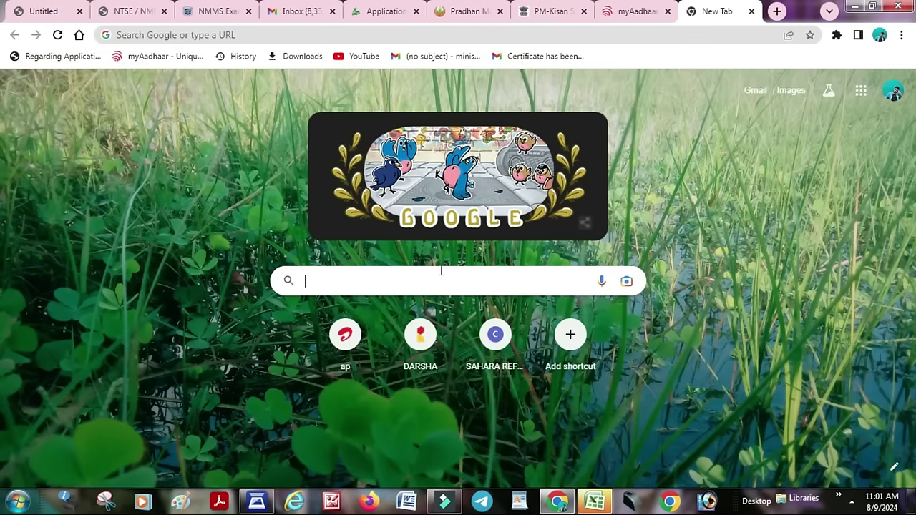
type("UID")
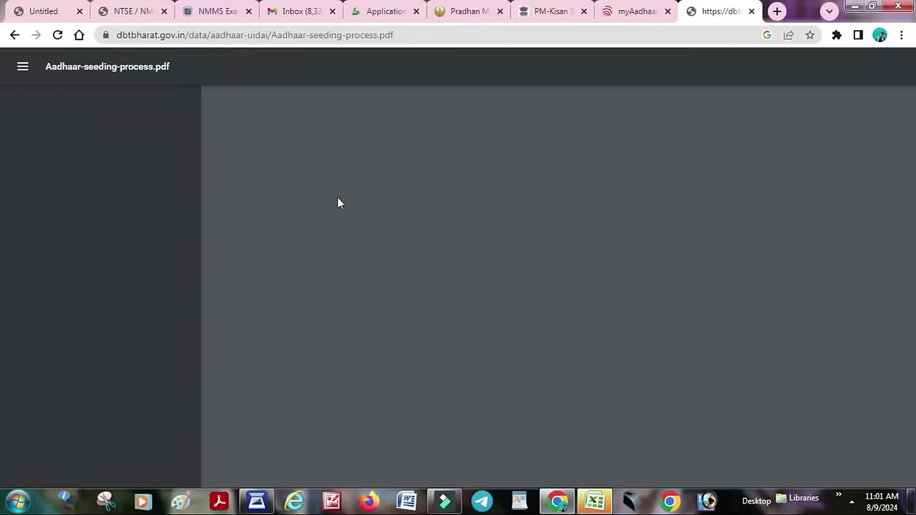
scroll(599, 262, "down", 15)
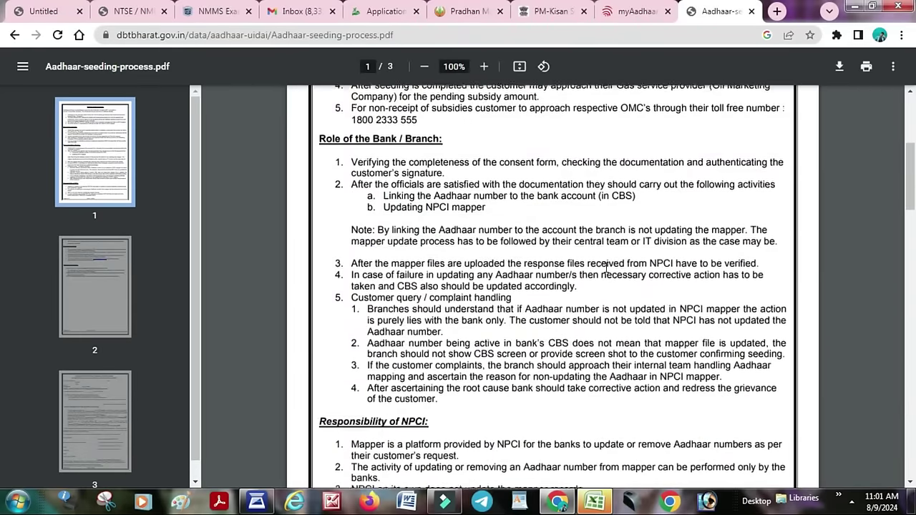
scroll(607, 272, "down", 9)
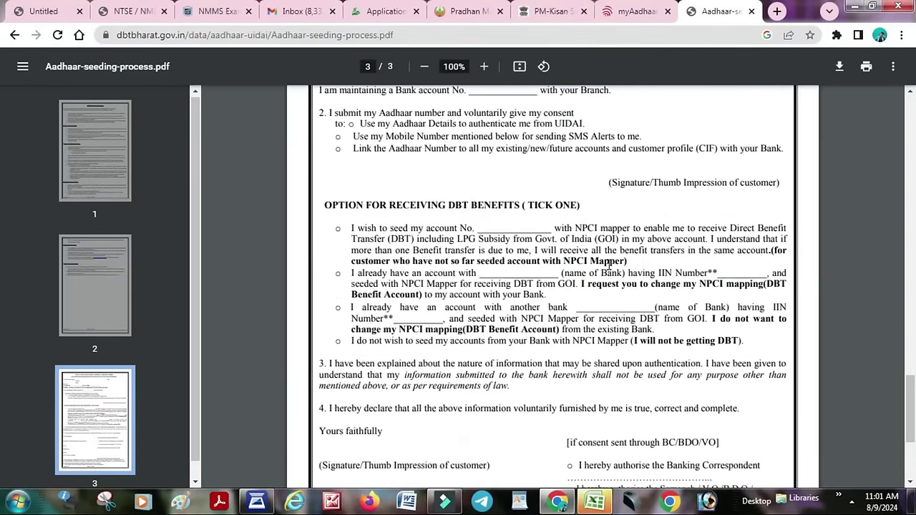
scroll(608, 265, "up", 3)
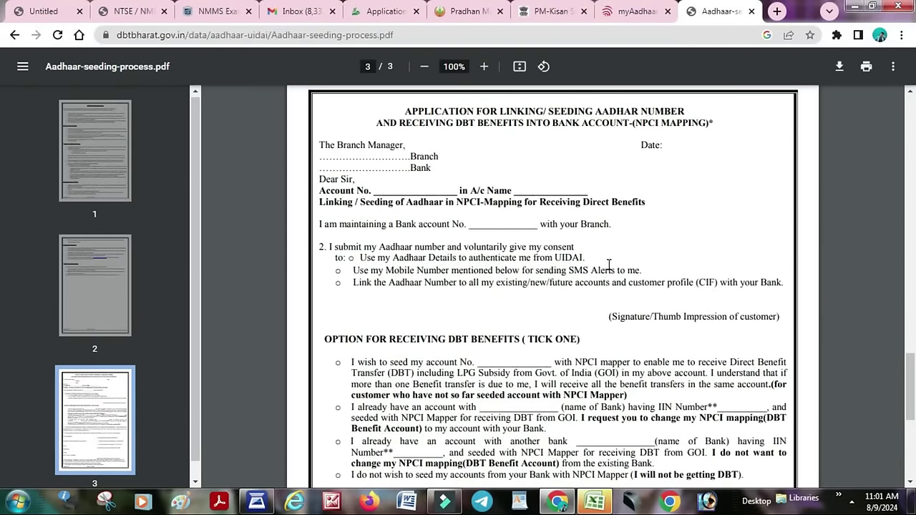
scroll(611, 261, "down", 3)
Back on myAadhaar, open Bank Seeding Status and select the Aadhaar number field on the login page.
left_click(636, 11)
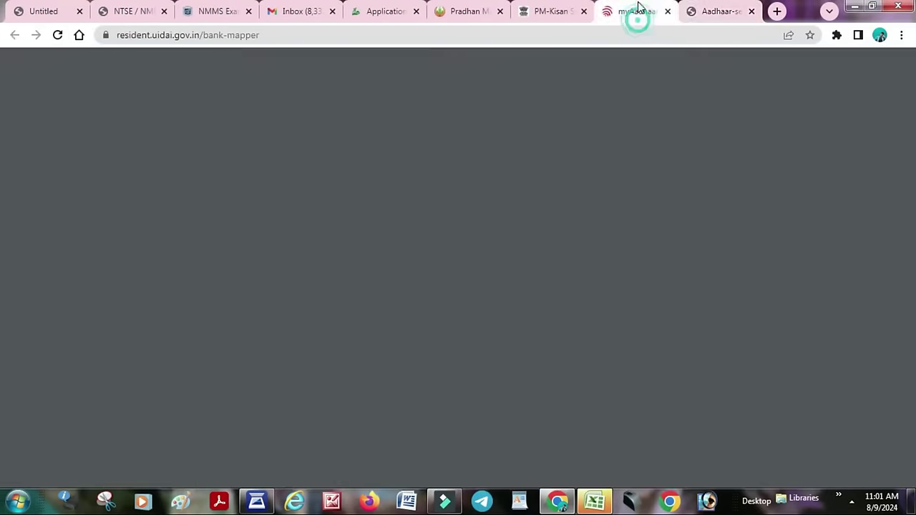
scroll(557, 205, "down", 8)
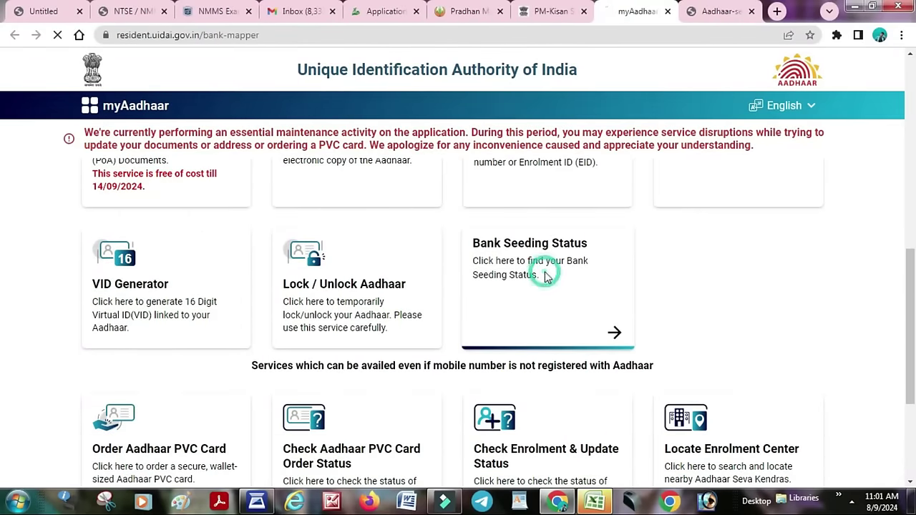
left_click(549, 274)
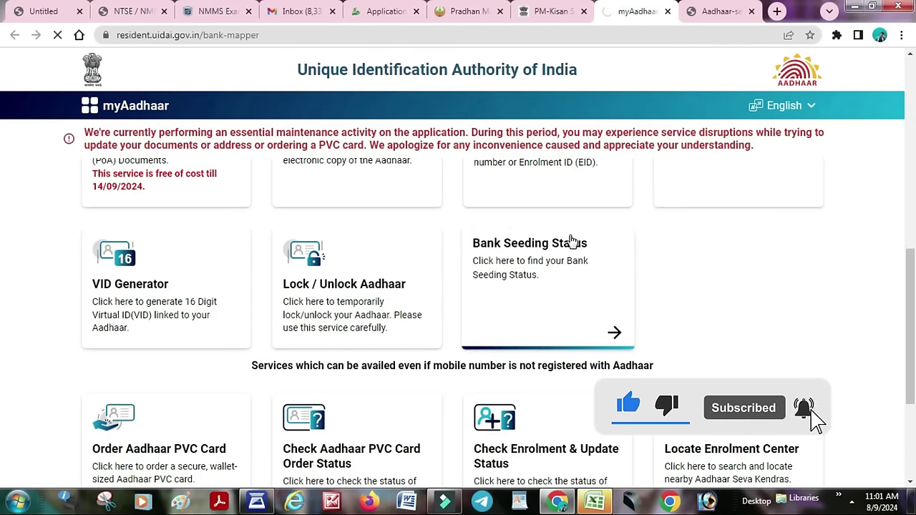
left_click(420, 174)
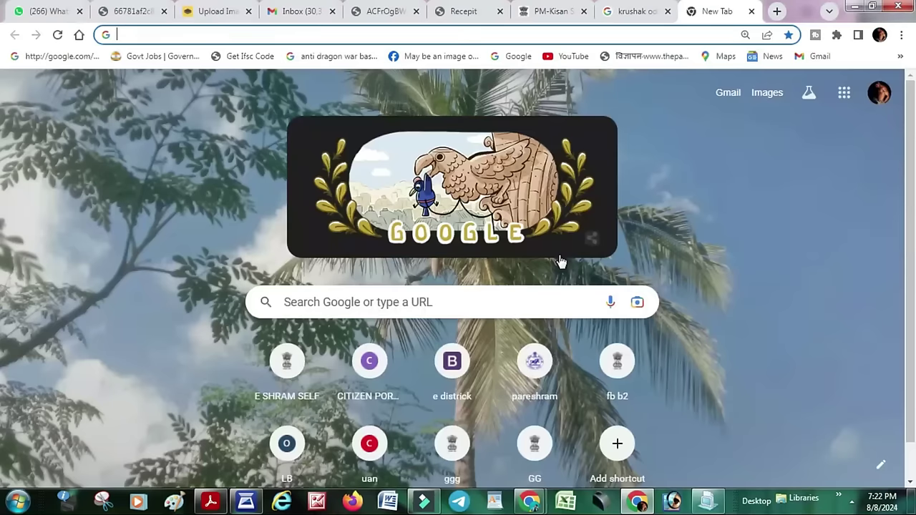
Search Google for 'krushak odisha' and open the Krushak Odisha Portal result.
left_click(432, 303)
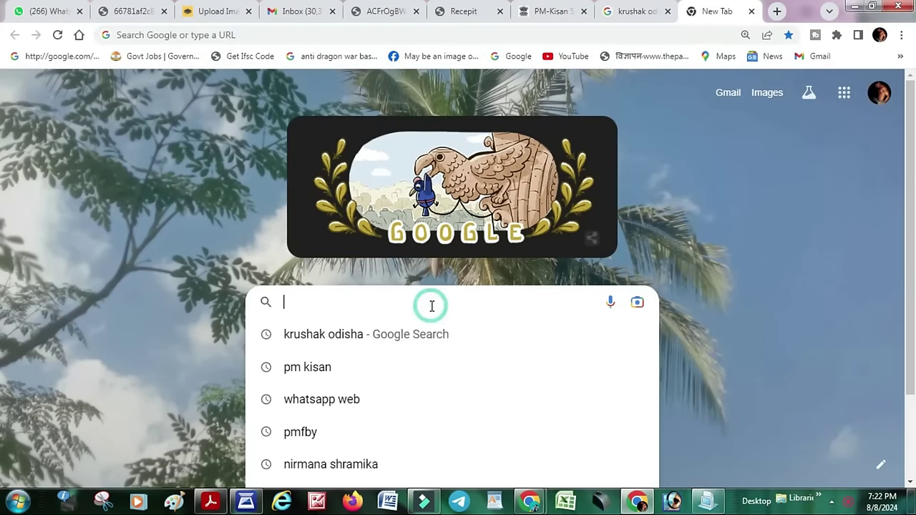
left_click(347, 336)
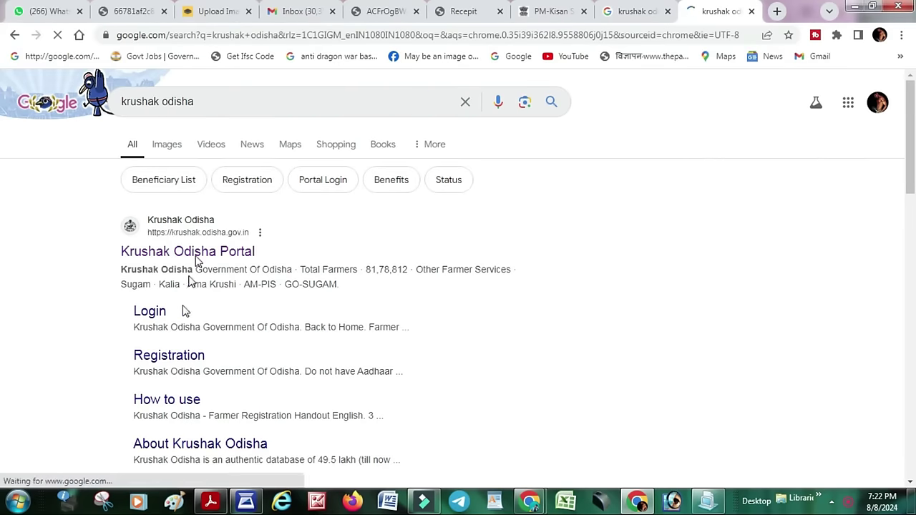
left_click(198, 256)
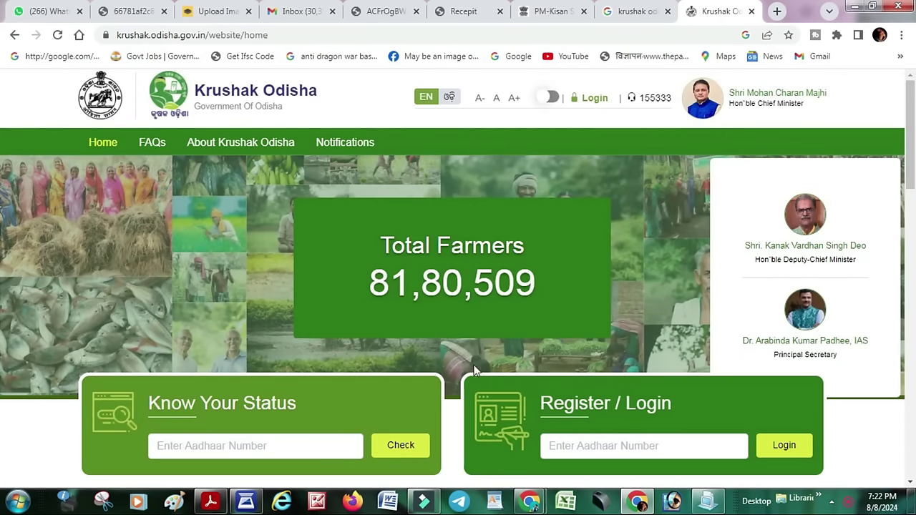
Enter the farmer's Aadhaar number in the Register / Login box and log in.
left_click(596, 448)
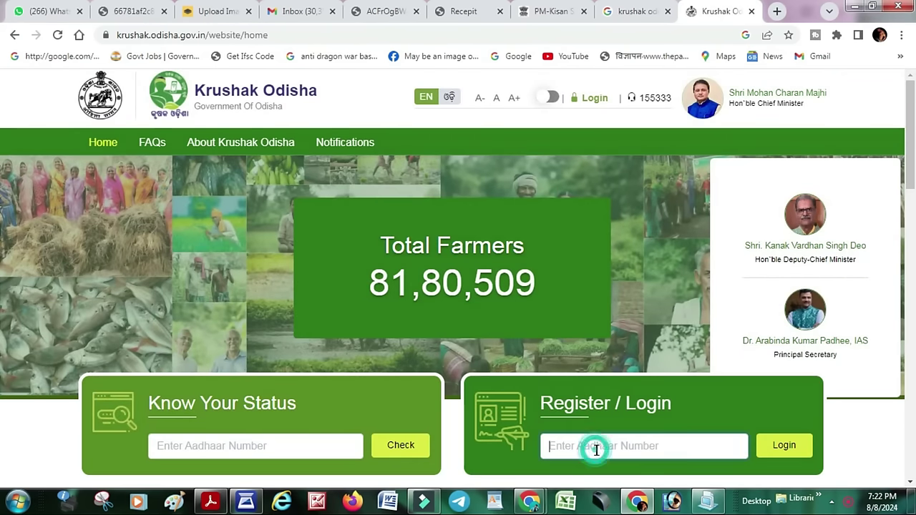
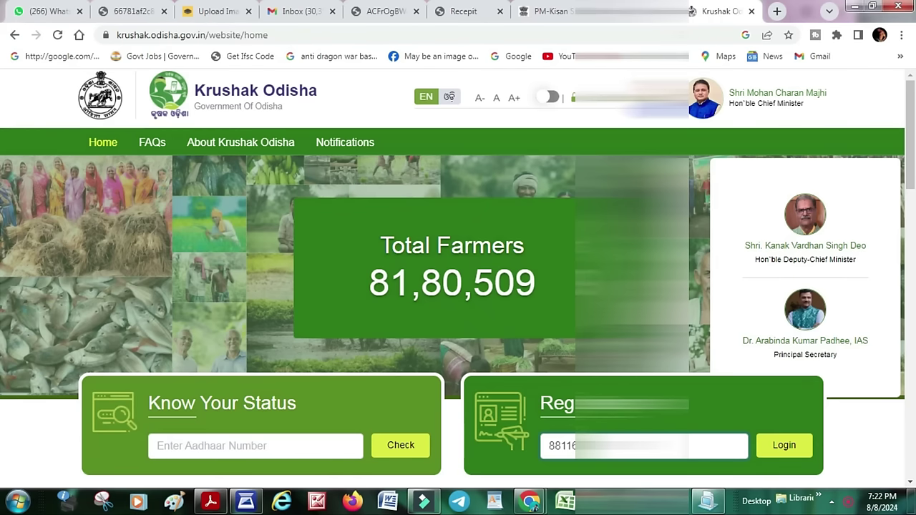
left_click(783, 443)
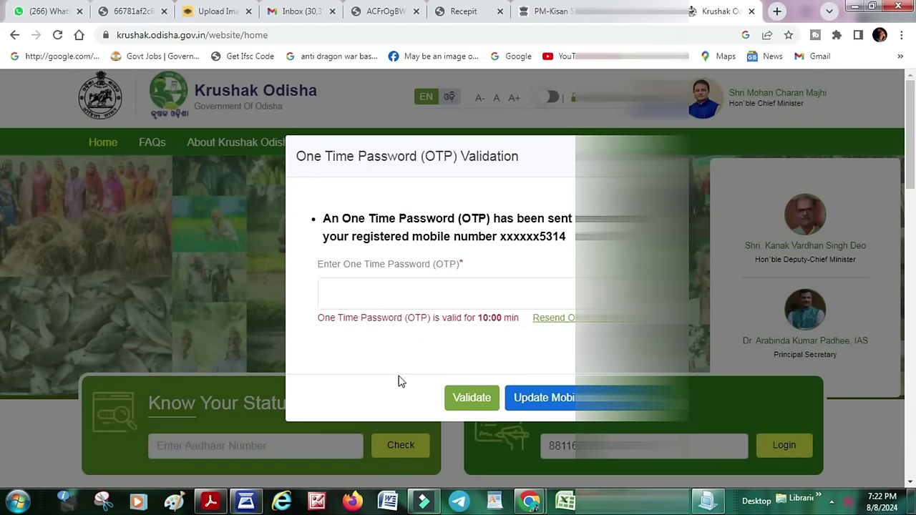
Enter the one-time password received and validate it.
left_click(411, 301)
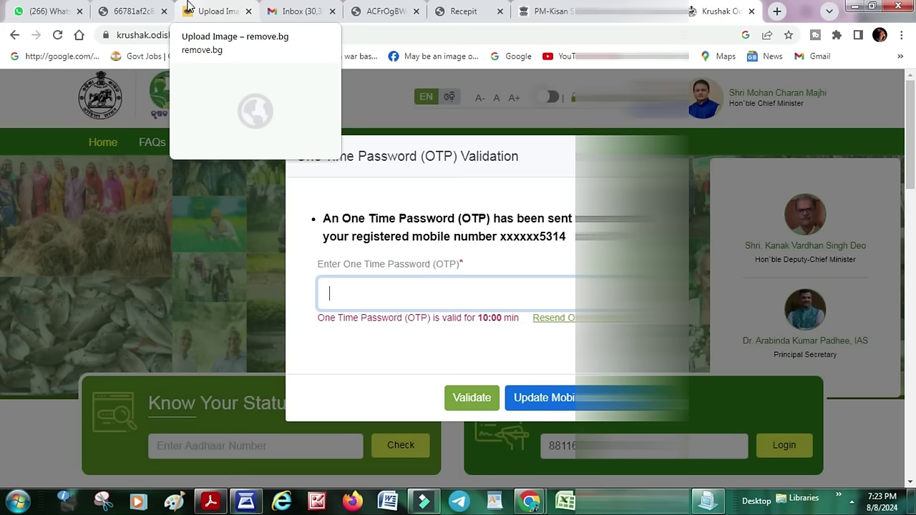
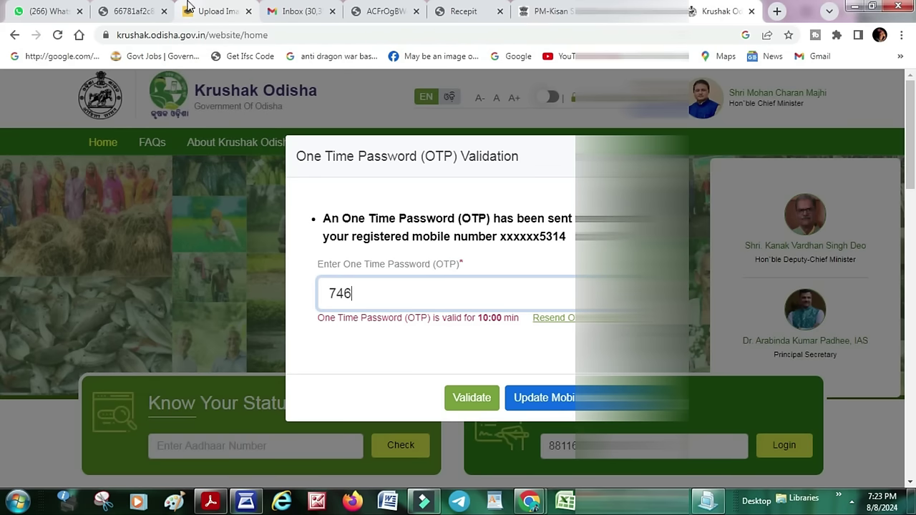
left_click(470, 401)
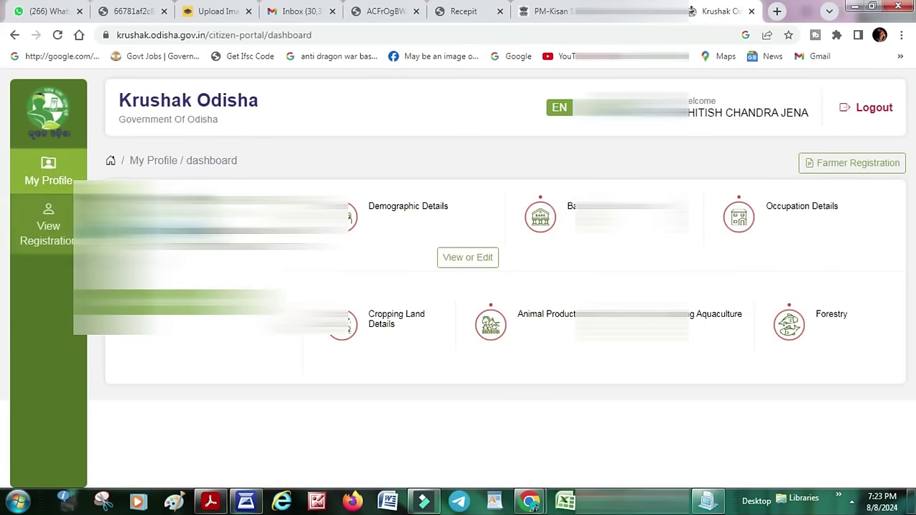
Open Demographic Details with View or Edit, save it unchanged and confirm Yes.
left_click(467, 257)
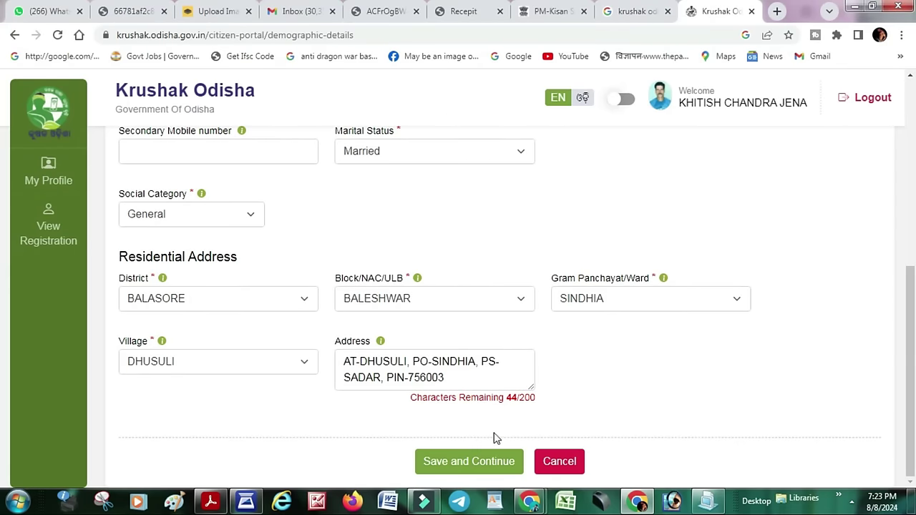
left_click(466, 465)
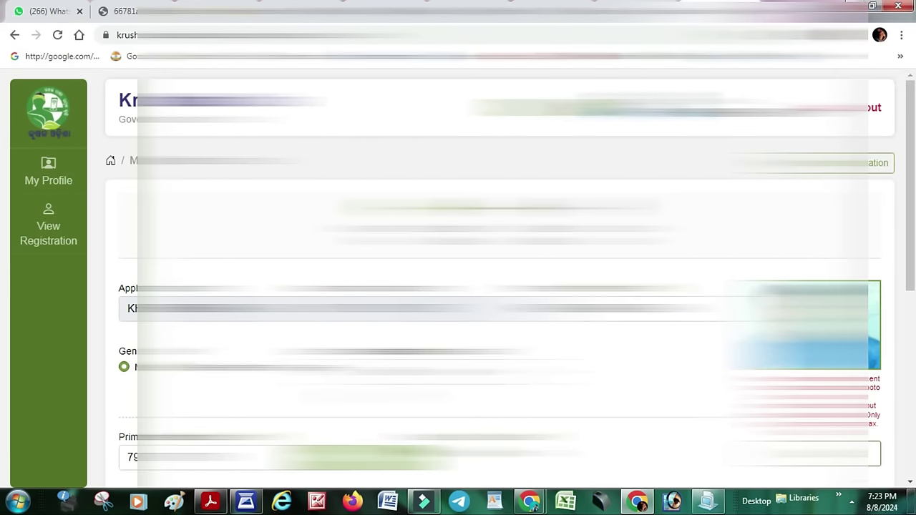
scroll(458, 287, "down", 1)
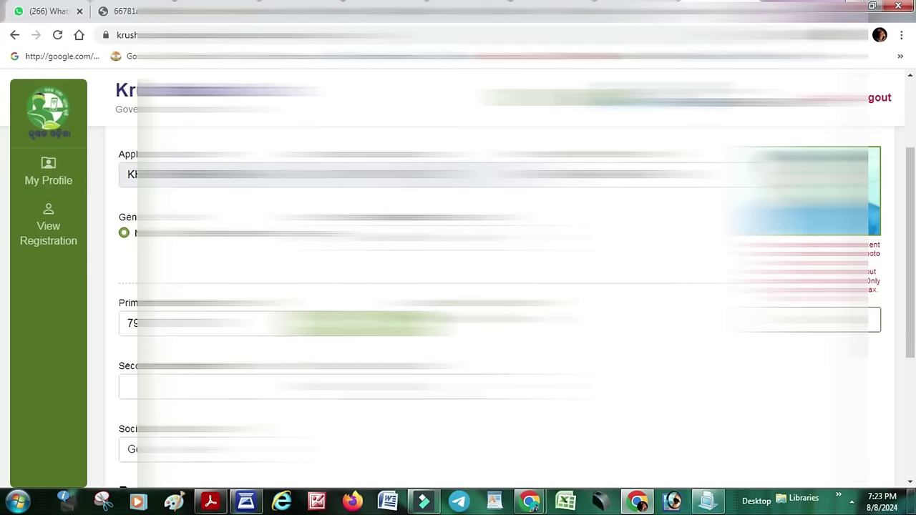
scroll(501, 307, "down", 1)
scroll(501, 308, "down", 2)
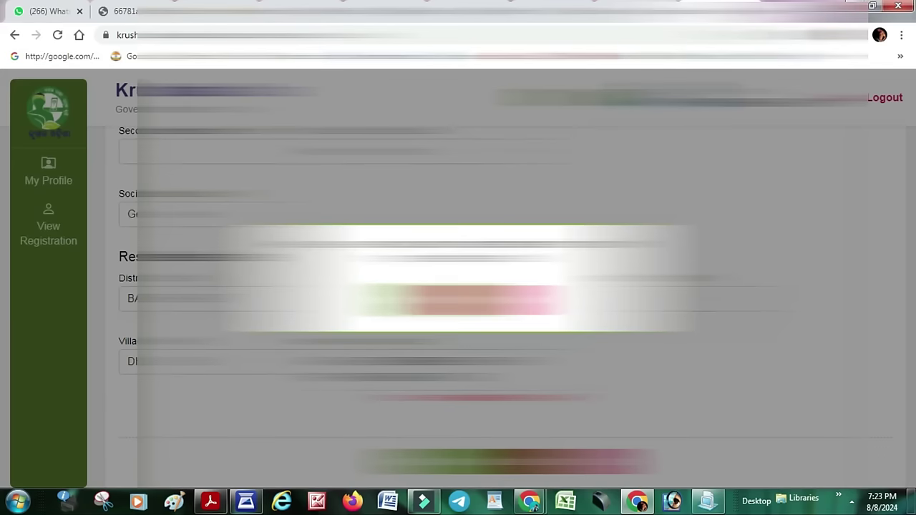
left_click(448, 305)
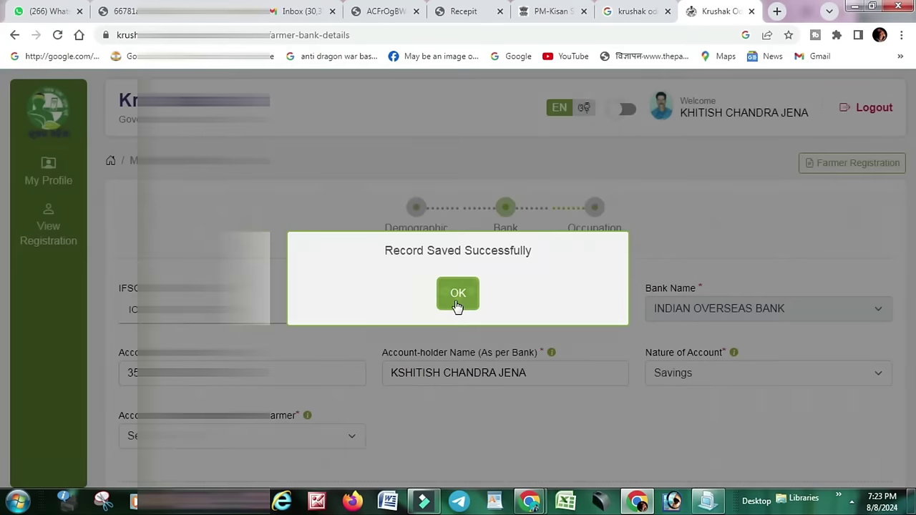
Dismiss the record-saved message, then save the bank details and confirm Yes.
left_click(459, 300)
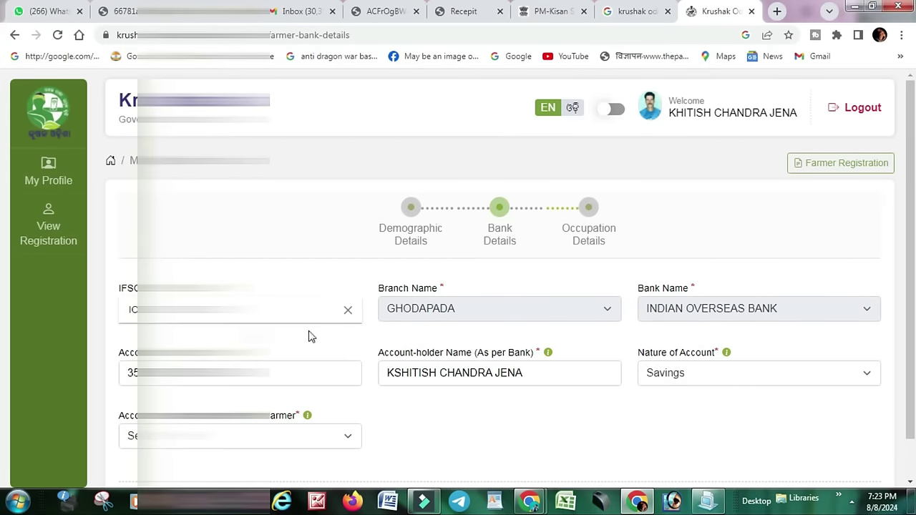
scroll(458, 358, "down", 1)
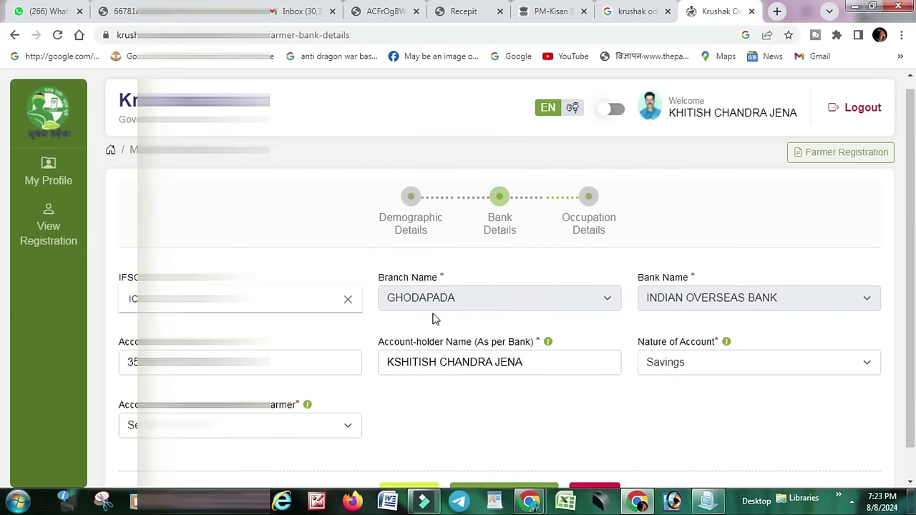
left_click(503, 466)
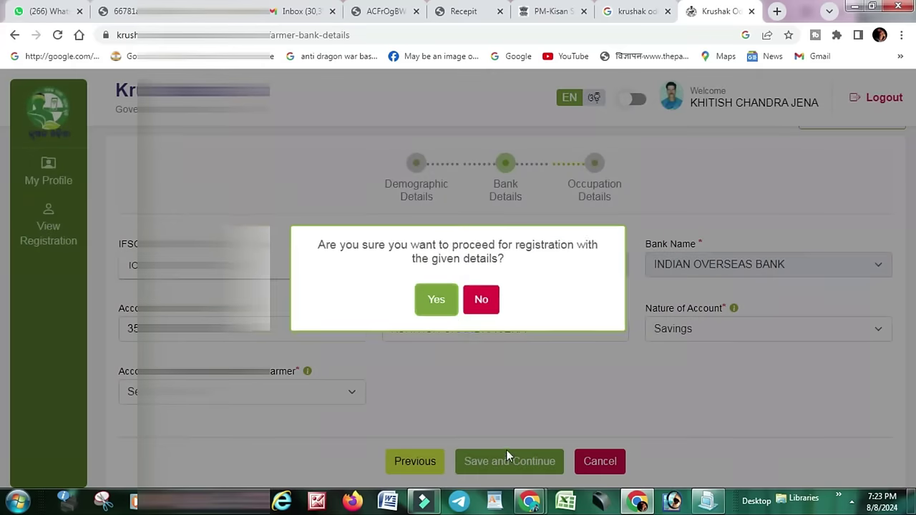
left_click(442, 309)
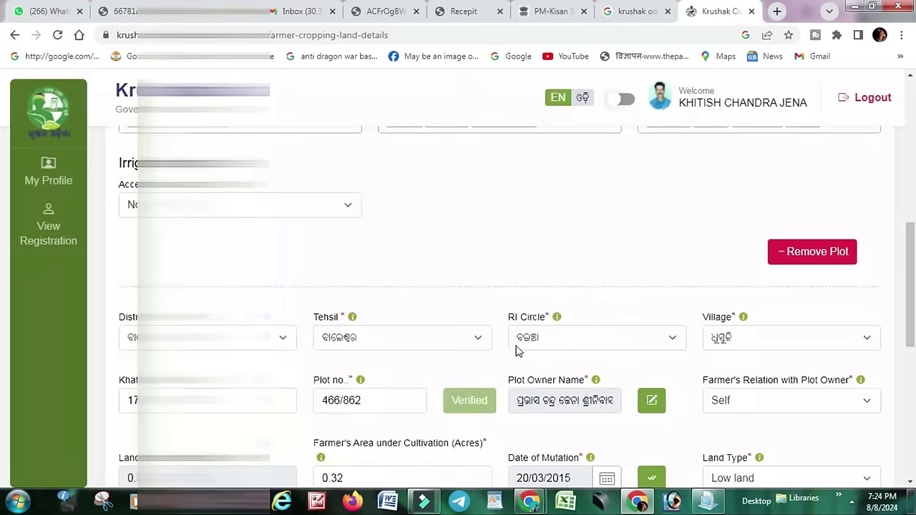
Scroll through the cropping land page to review the prefilled plots and their crops.
scroll(510, 349, "down", 3)
scroll(512, 349, "up", 3)
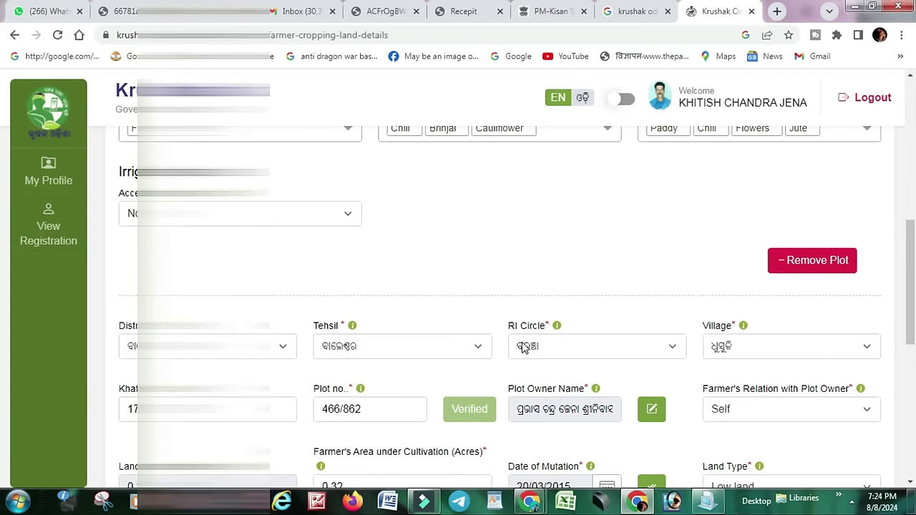
scroll(566, 329, "down", 2)
scroll(513, 350, "down", 4)
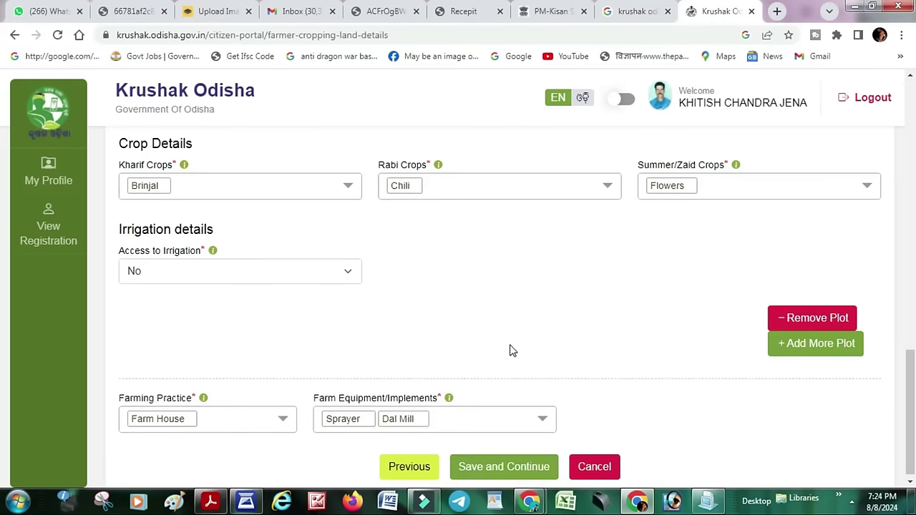
scroll(551, 348, "up", 3)
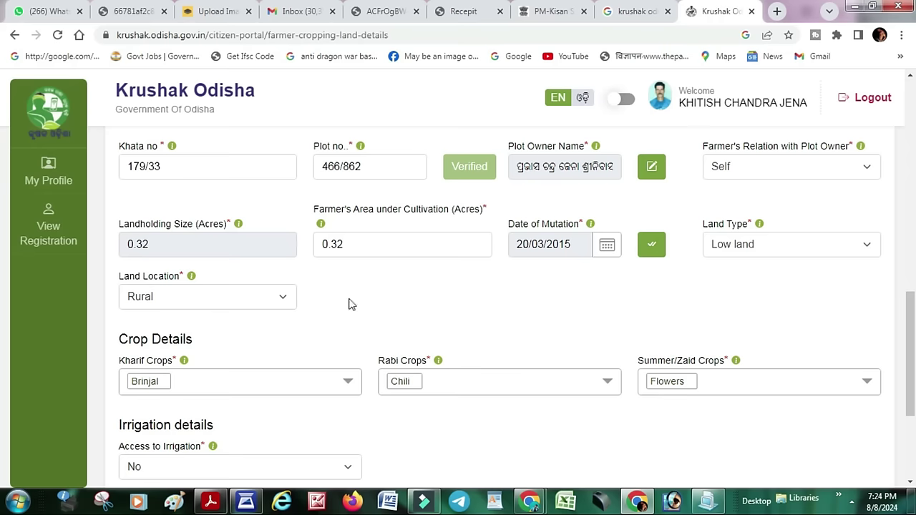
scroll(518, 193, "up", 2)
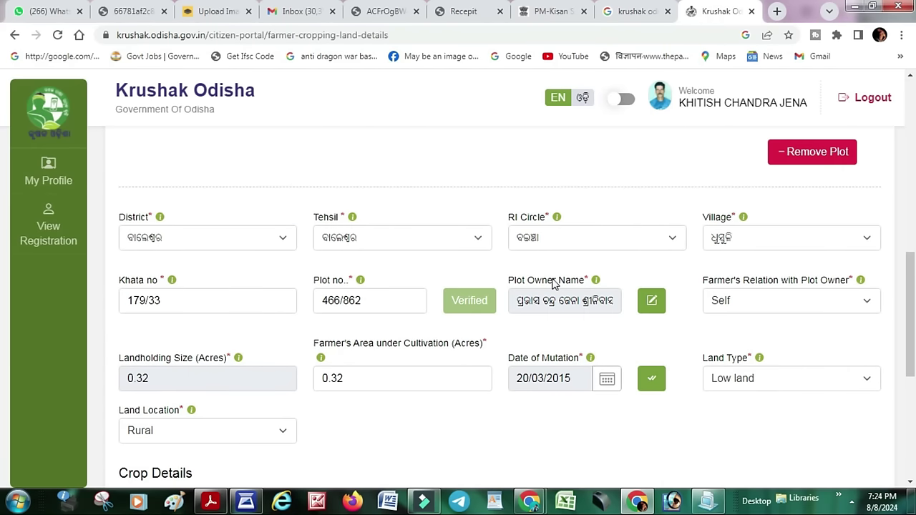
scroll(644, 347, "down", 2)
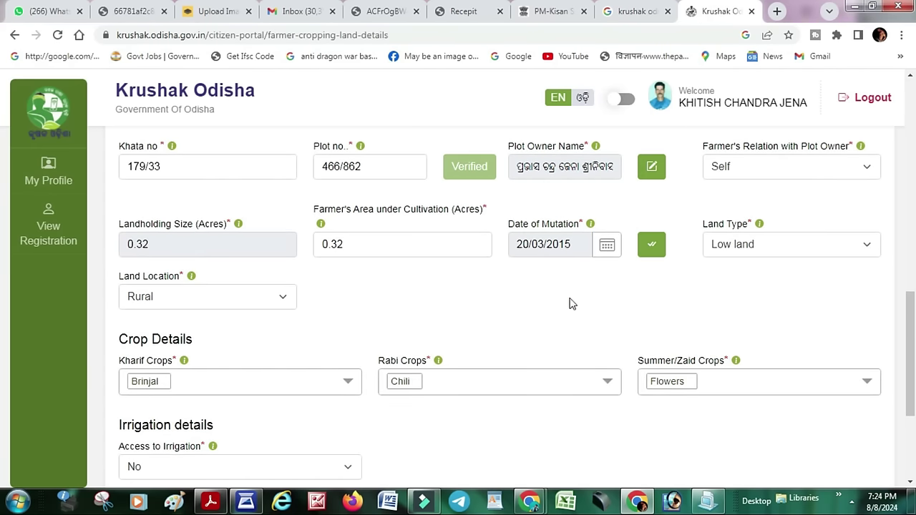
scroll(573, 304, "up", 7)
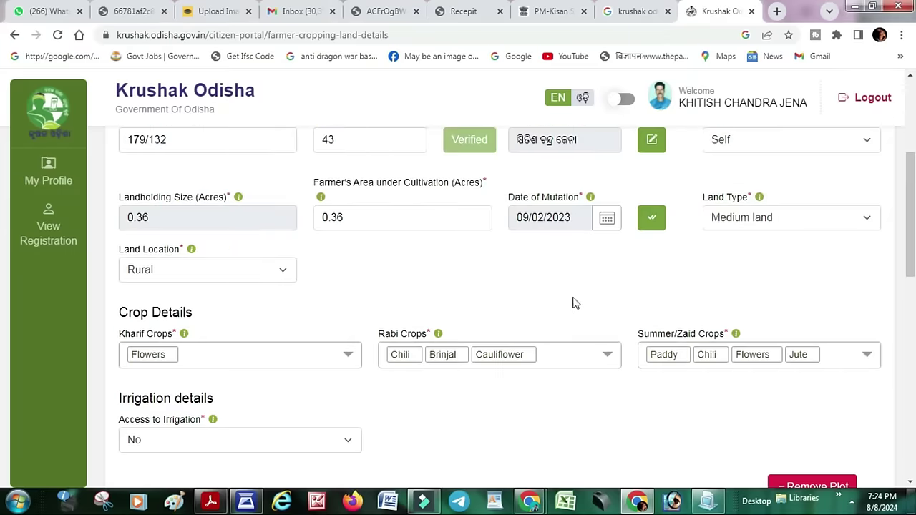
scroll(573, 304, "down", 10)
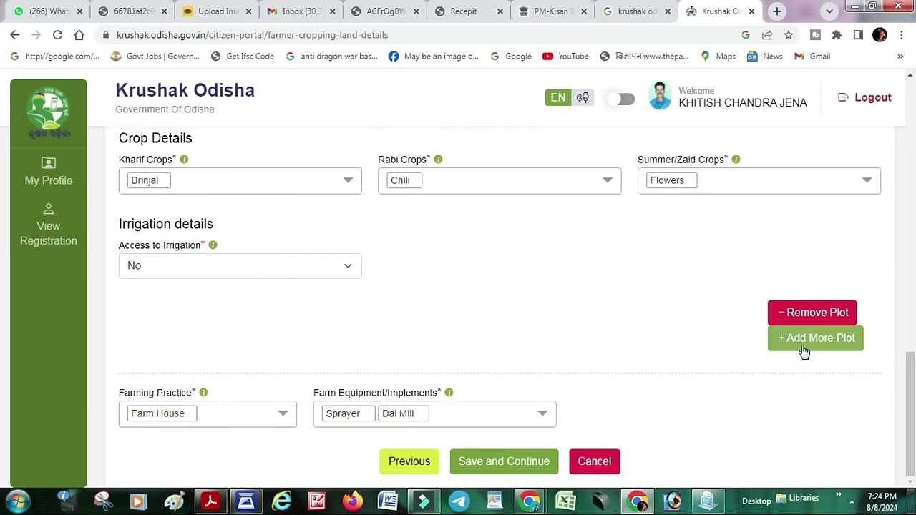
Add another plot and set its District and Tehsil to ବାଲେଶ୍ୱର.
left_click(803, 340)
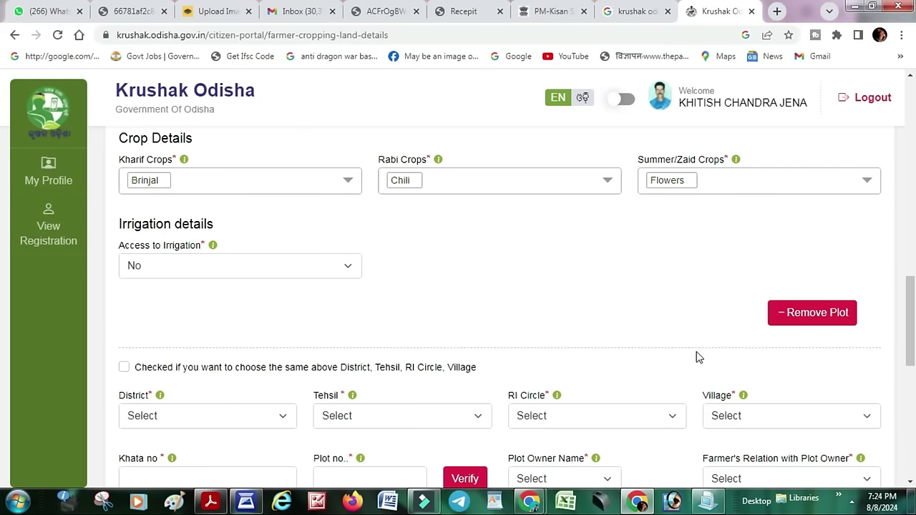
scroll(695, 357, "down", 2)
scroll(189, 244, "down", 1)
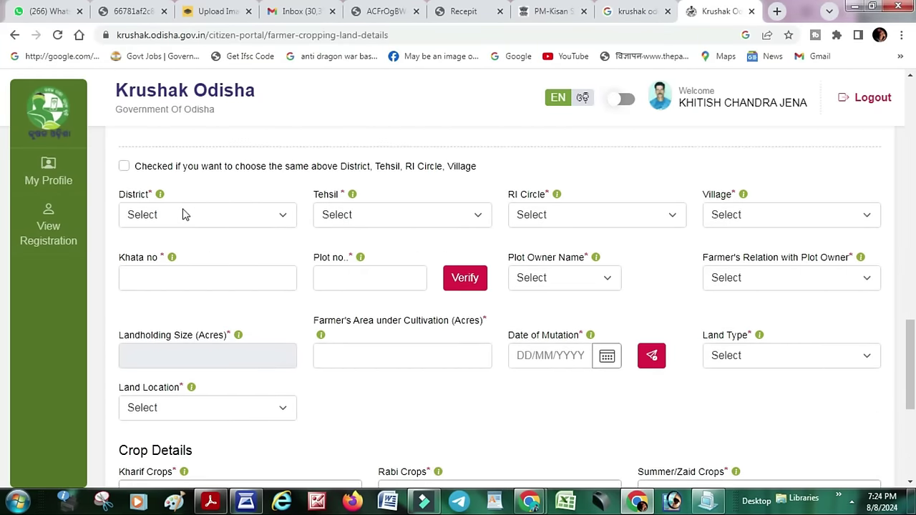
left_click(181, 215)
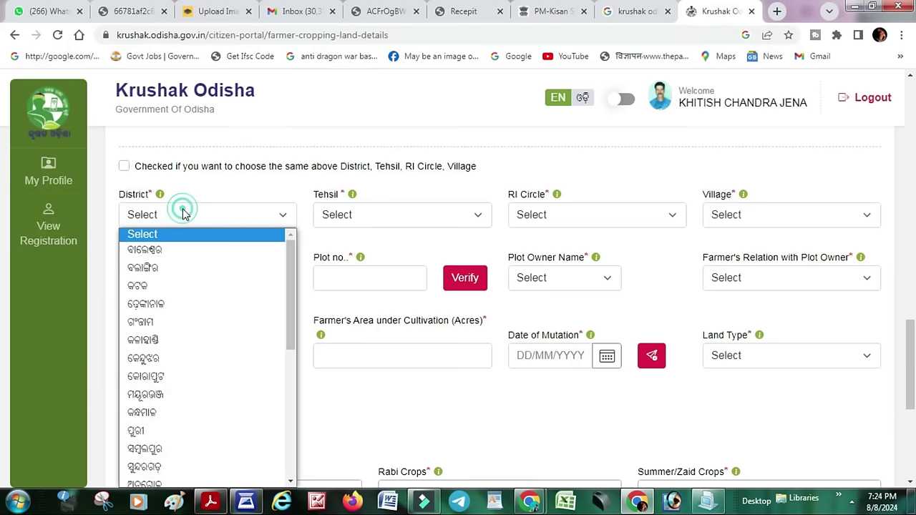
left_click(163, 252)
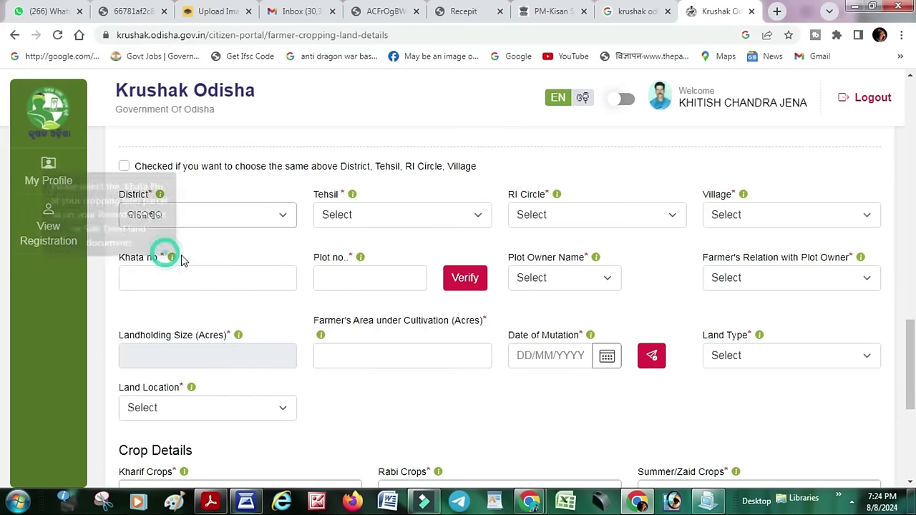
left_click(337, 217)
left_click(351, 257)
Keep Tehsil ବାଲେଶ୍ୱର and choose the new plot's RI Circle and village.
left_click(603, 208)
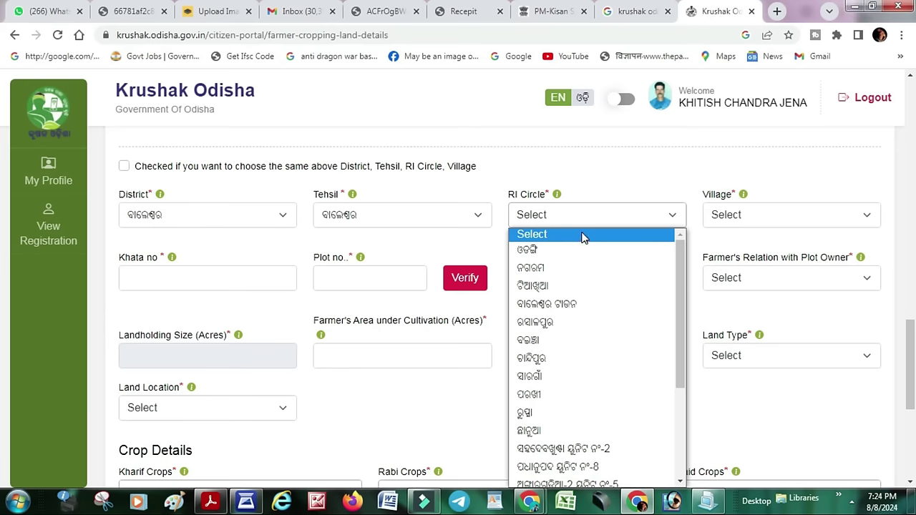
scroll(565, 286, "down", 3)
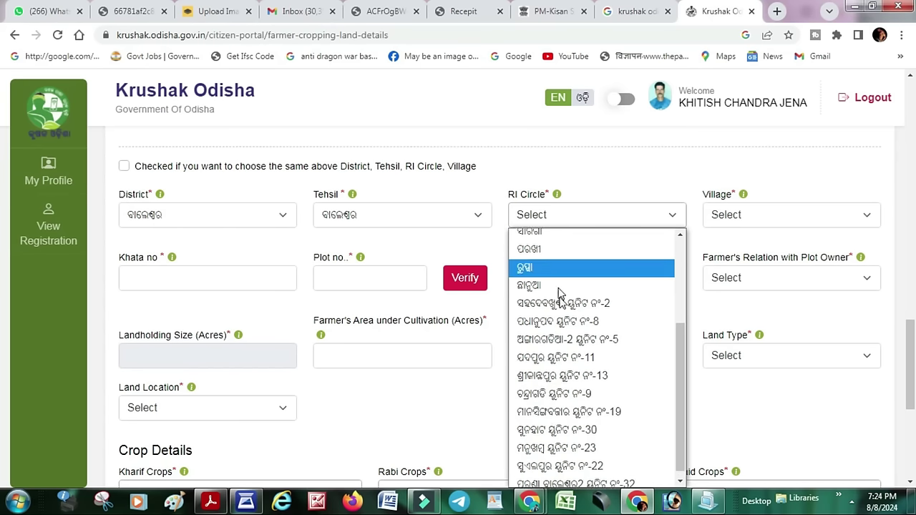
scroll(566, 321, "up", 3)
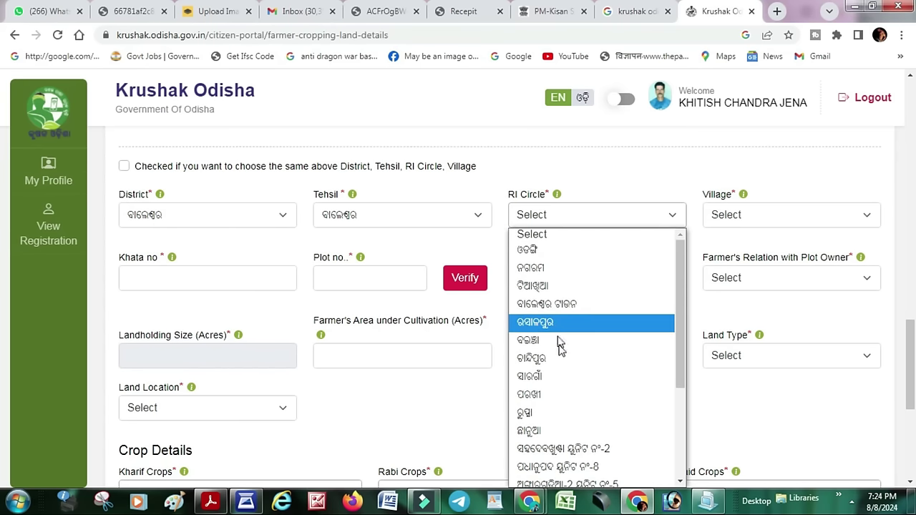
scroll(576, 321, "down", 3)
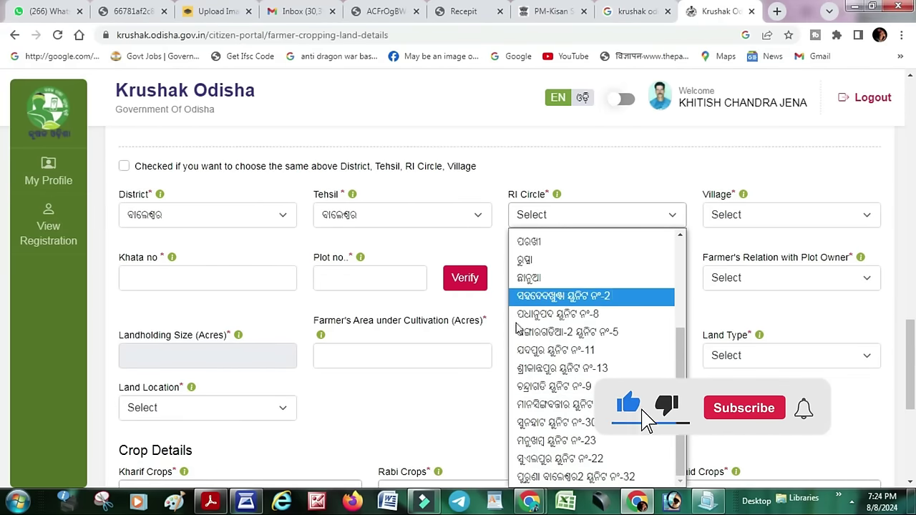
left_click(415, 224)
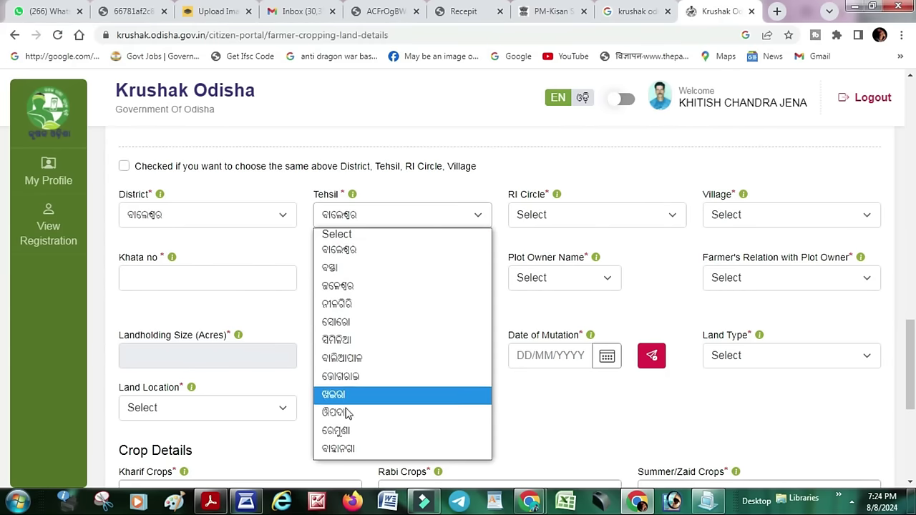
left_click(337, 249)
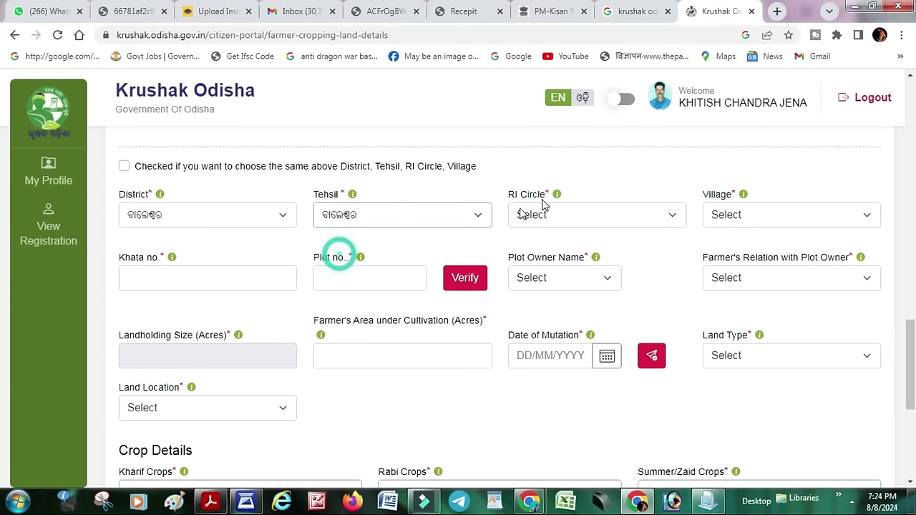
left_click(603, 219)
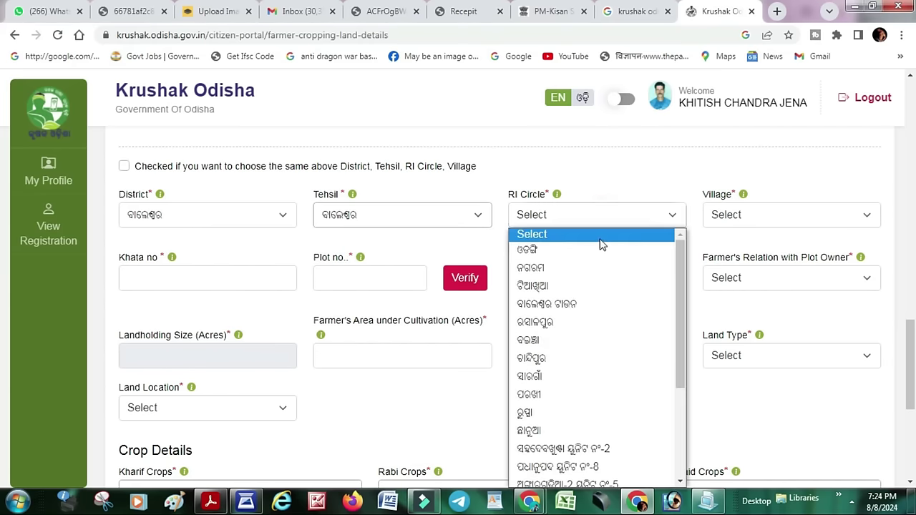
left_click(563, 341)
left_click(750, 216)
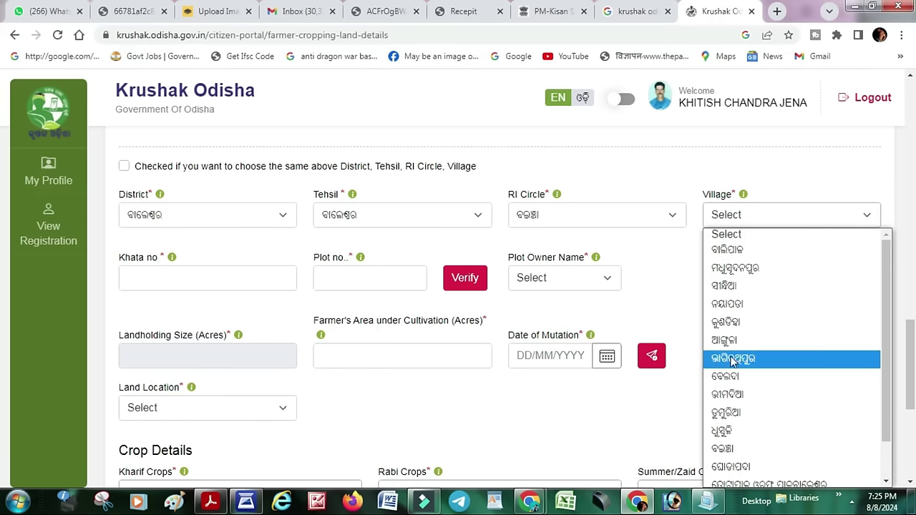
left_click(713, 428)
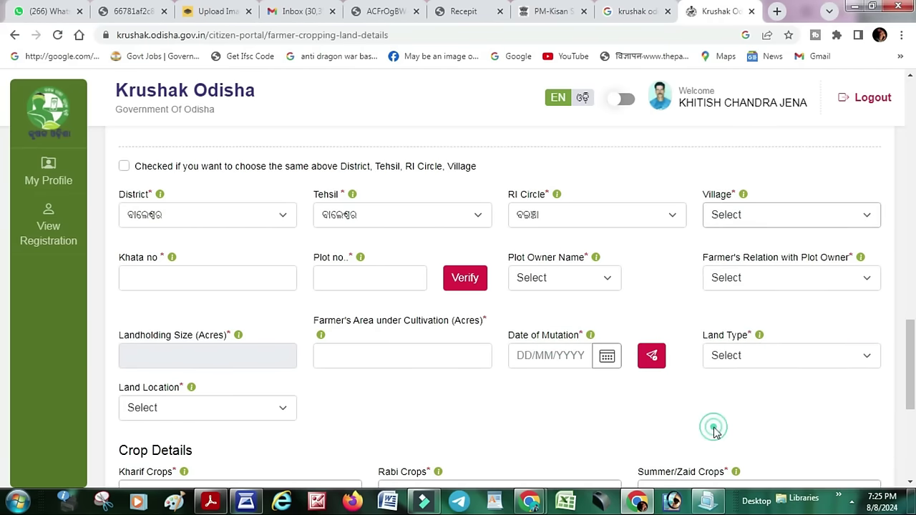
Enter Khata 72 and Plot 71, verify them with Bhulekh, and pick the plot owner's name.
left_click(169, 277)
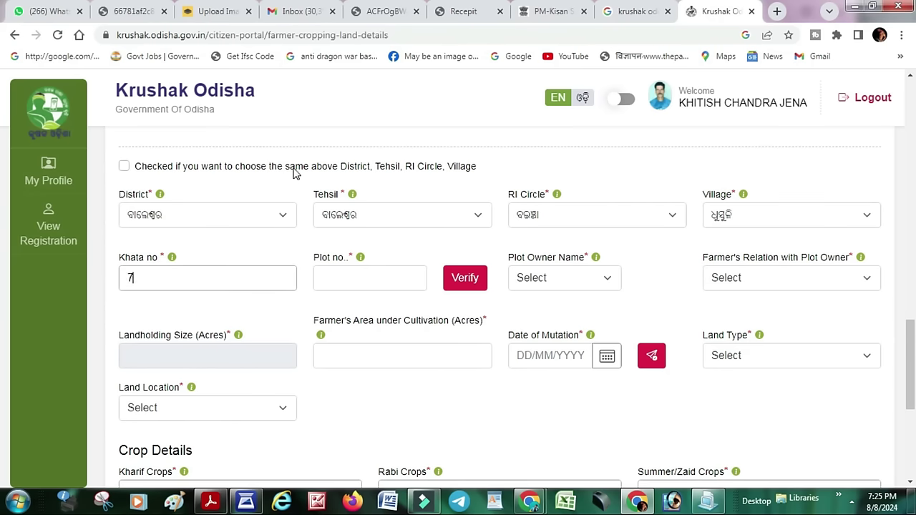
left_click(363, 277)
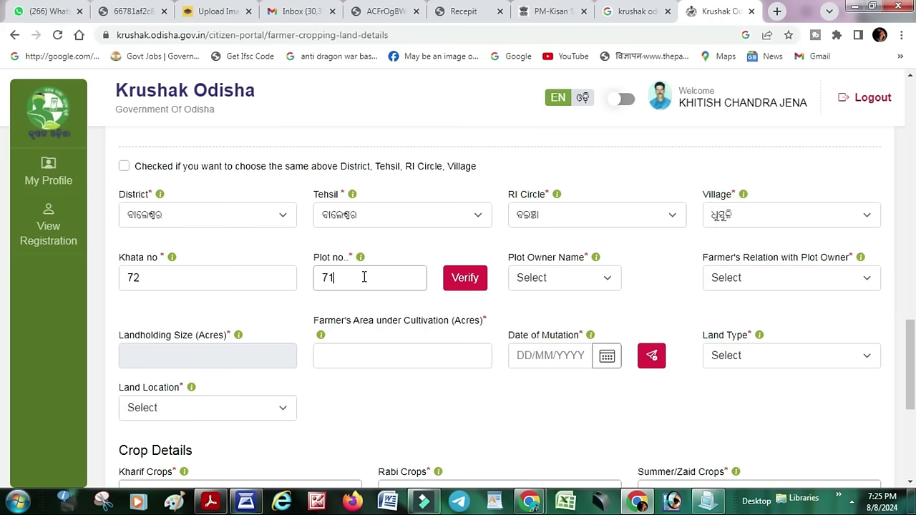
left_click(457, 279)
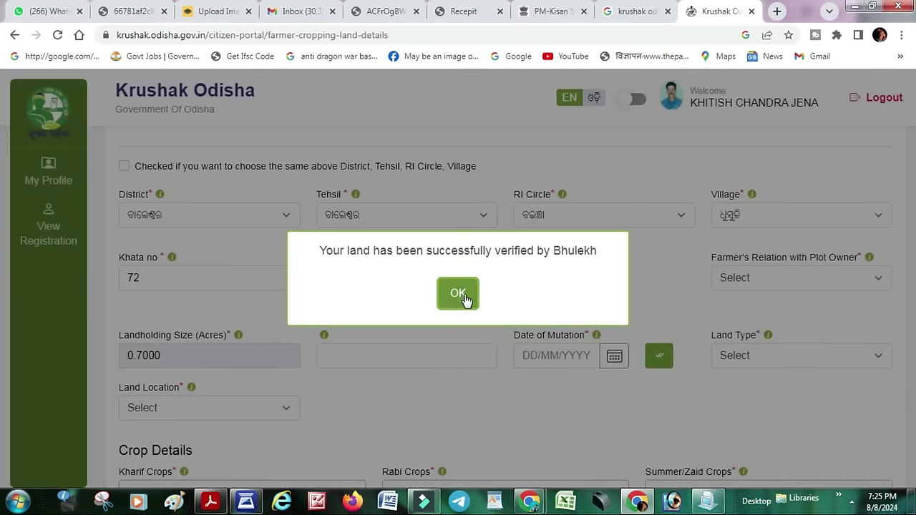
left_click(462, 295)
left_click(558, 287)
left_click(547, 312)
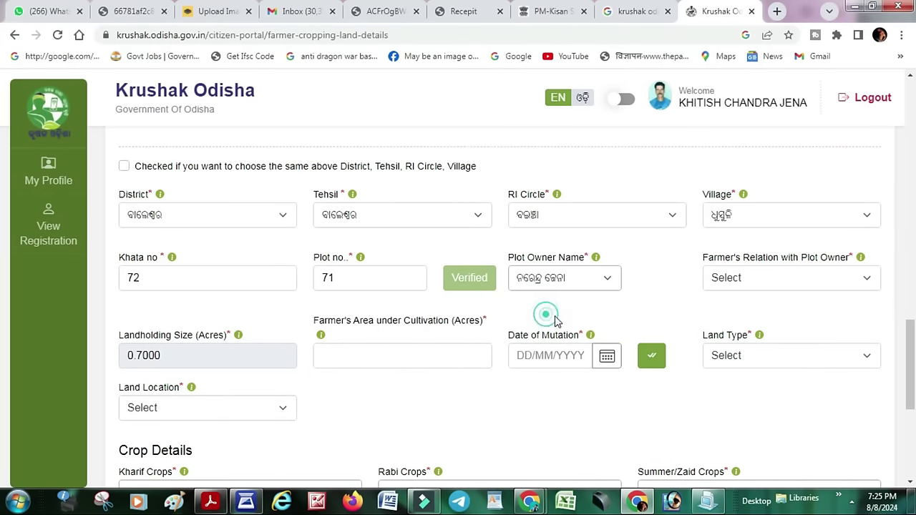
Set relation to Father, cultivated area .70, and mutation date 10/08/2017.
left_click(761, 279)
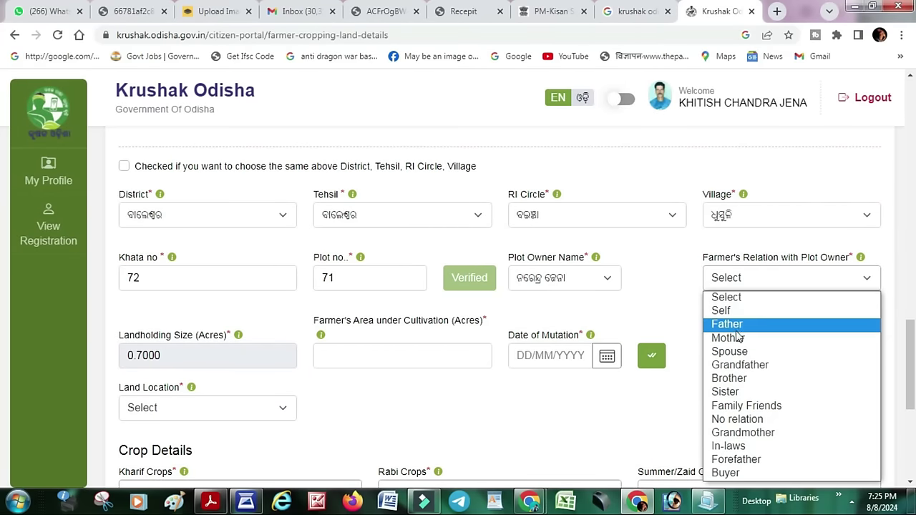
left_click(736, 328)
left_click(381, 352)
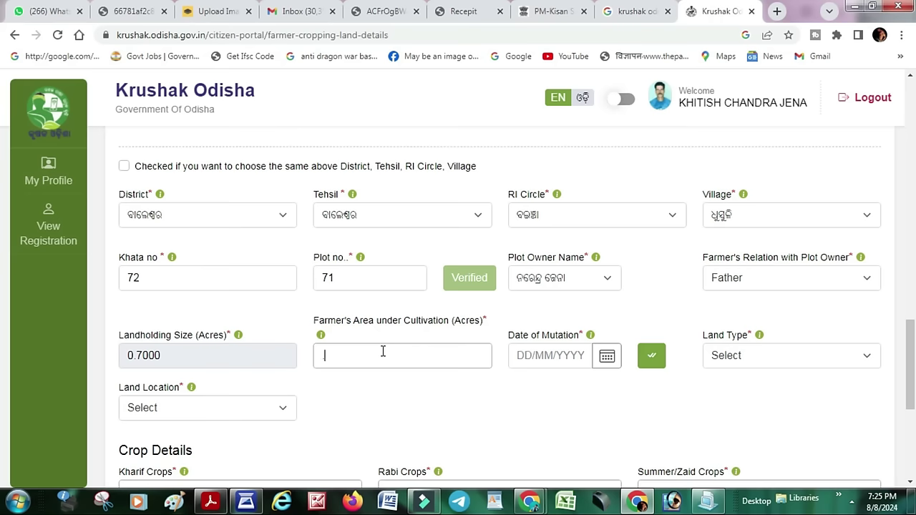
type(".70")
scroll(383, 351, "up", 1)
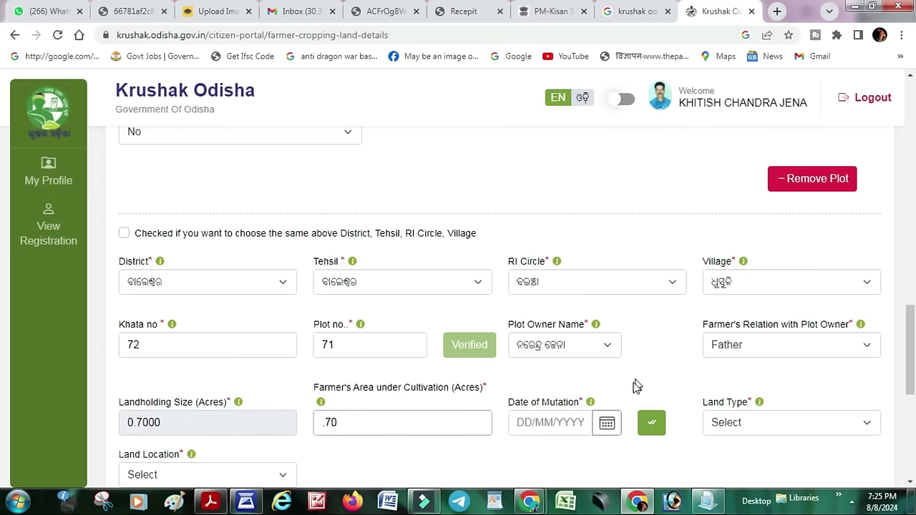
left_click(607, 422)
left_click(614, 245)
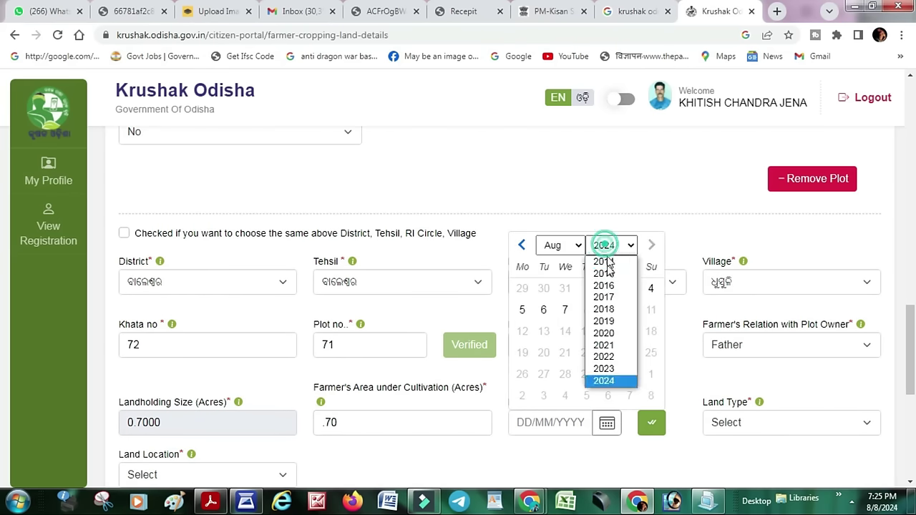
left_click(603, 298)
left_click(587, 309)
Set the plot's land type to Low land and location to Rural.
scroll(665, 343, "down", 2)
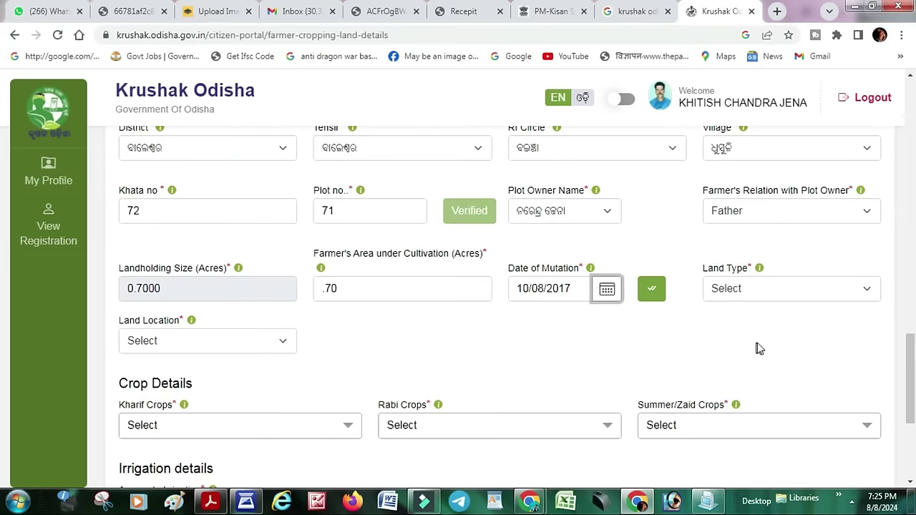
left_click(757, 289)
left_click(747, 322)
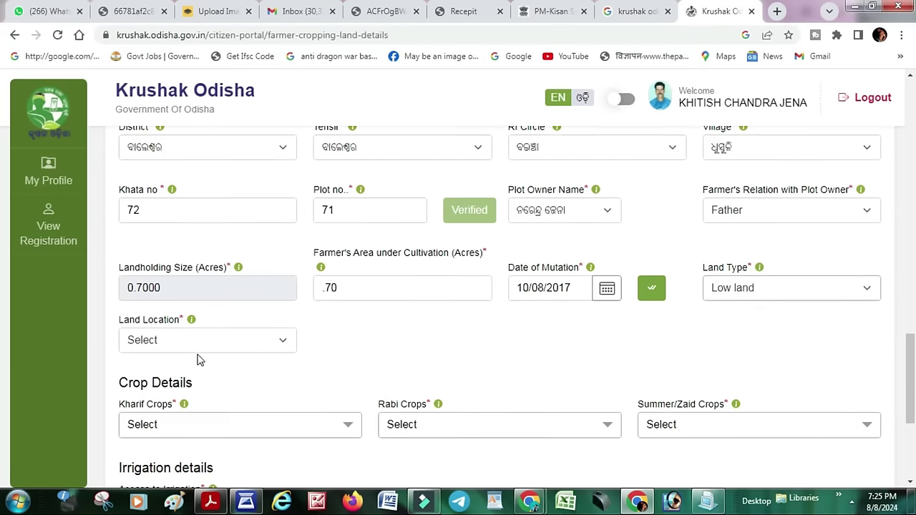
scroll(179, 336, "down", 2)
left_click(137, 205)
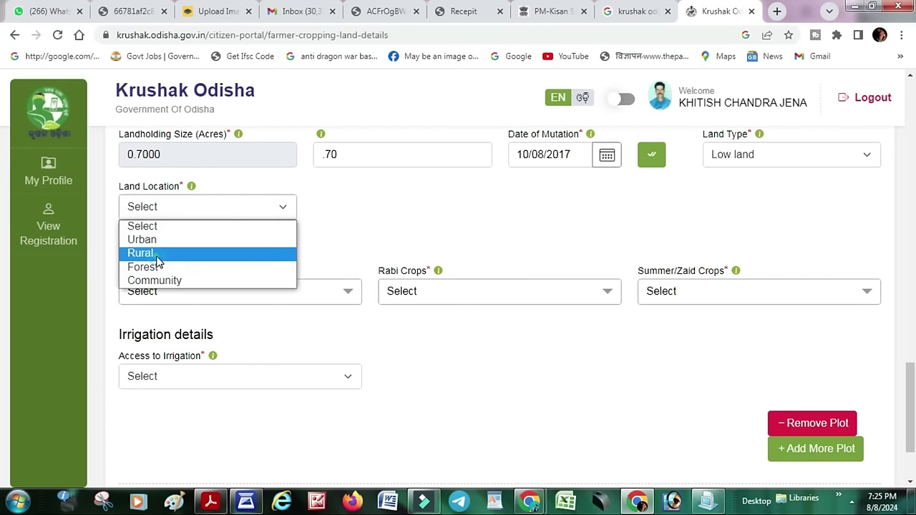
left_click(141, 254)
Choose crops Bottle gourd (Kharif), Brinjal (Rabi), Cow Pea (Summer/Zaid), and irrigation access No.
left_click(178, 293)
scroll(169, 378, "down", 1)
left_click(169, 369)
left_click(403, 292)
scroll(429, 358, "down", 3)
left_click(451, 250)
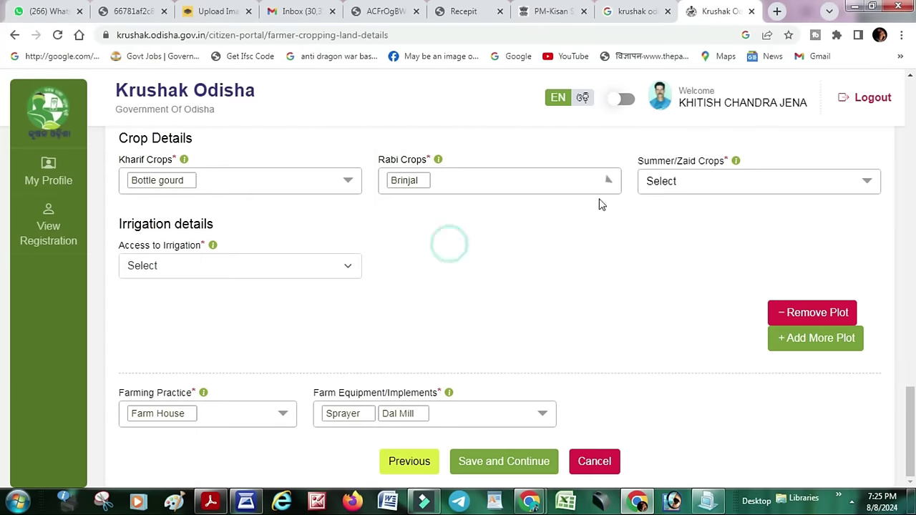
left_click(672, 183)
scroll(705, 319, "down", 4)
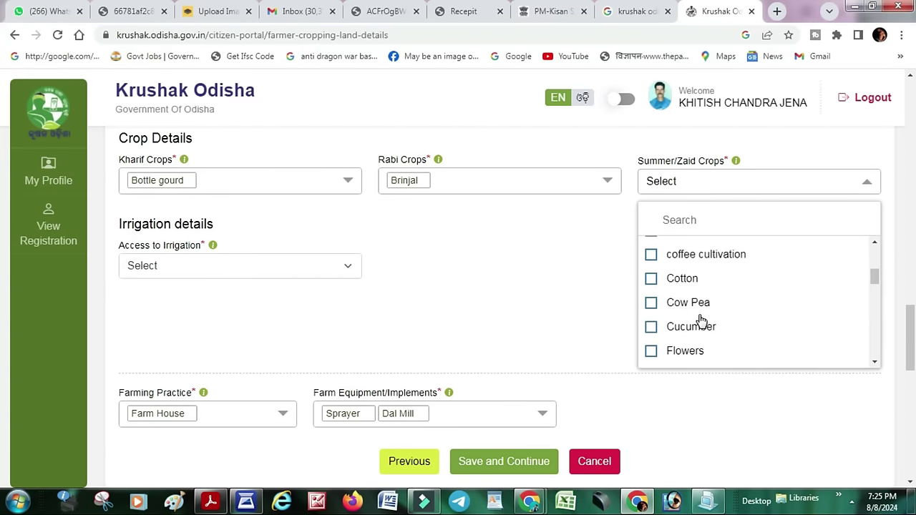
left_click(688, 290)
left_click(167, 261)
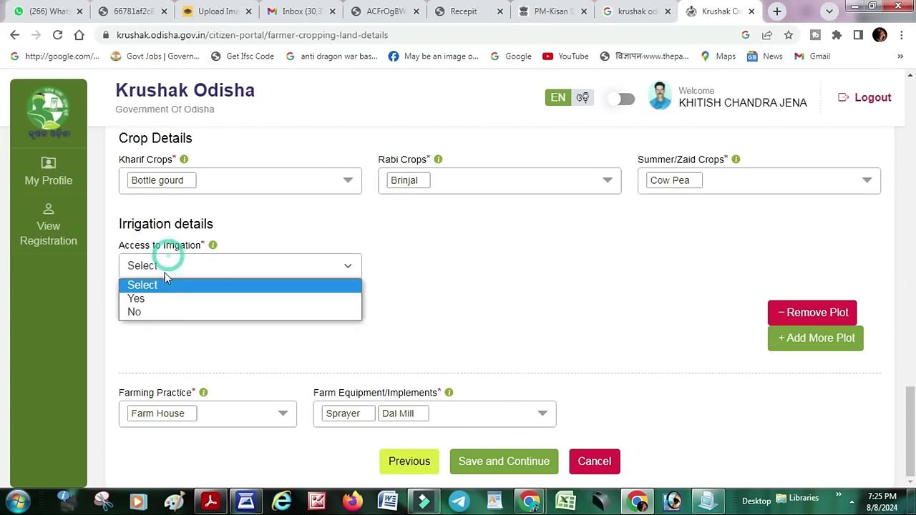
left_click(143, 311)
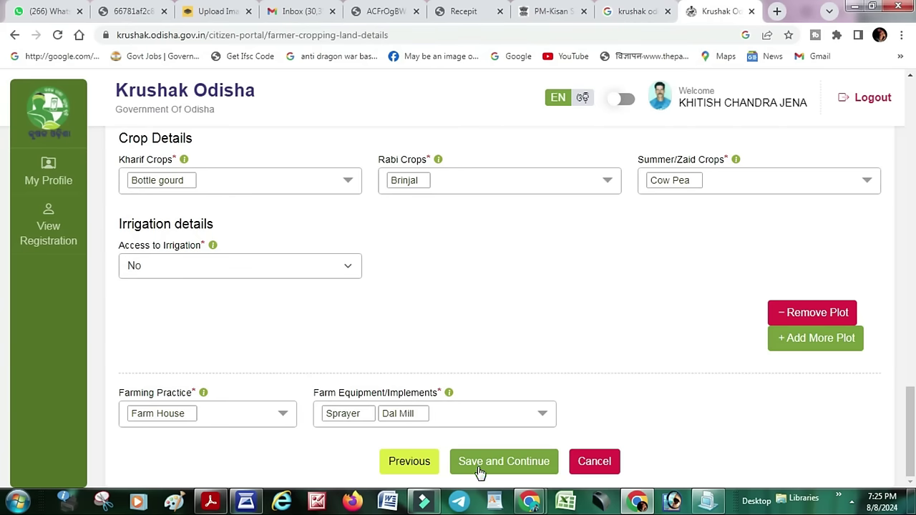
Add another plot located in district ବାଲେଶ୍ୱର, tehsil ବାଲେଶ୍ୱର, RI circle ବଡଶା, village ଧୁସୁରି.
left_click(796, 342)
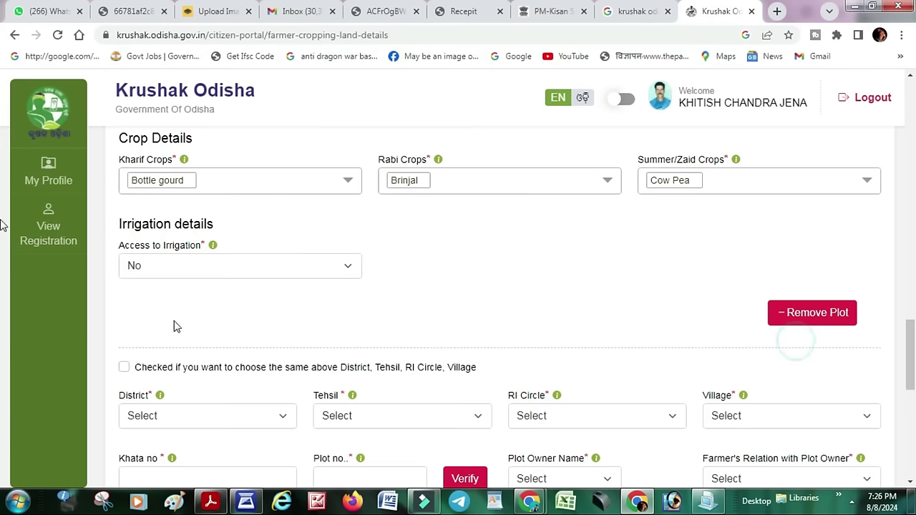
scroll(288, 156, "down", 3)
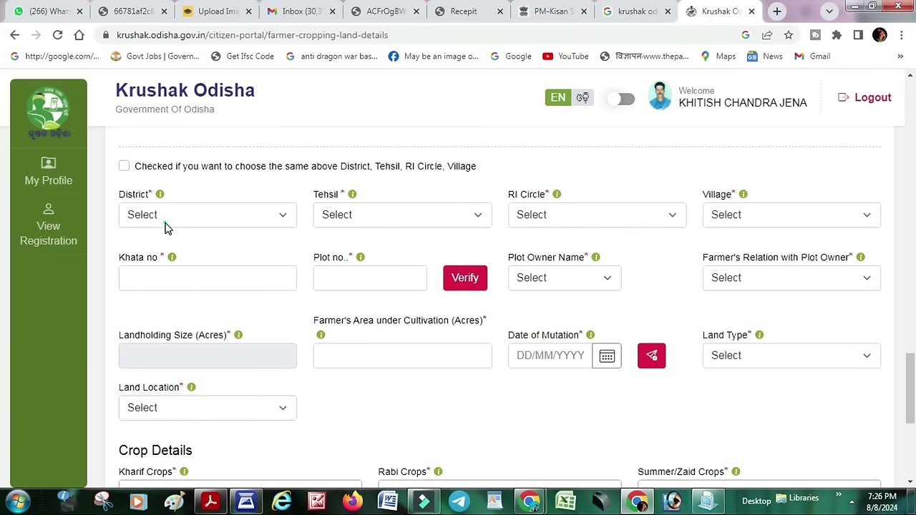
left_click(166, 227)
left_click(179, 249)
left_click(372, 215)
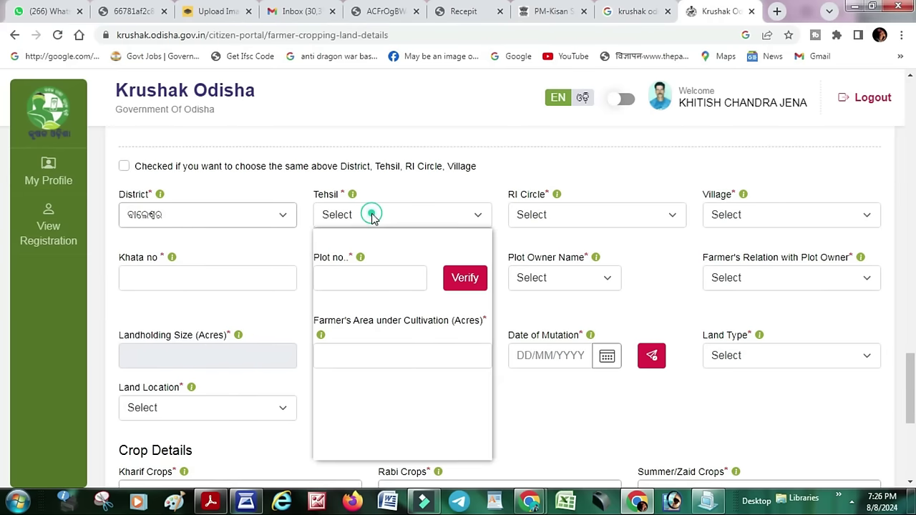
left_click(350, 254)
left_click(537, 213)
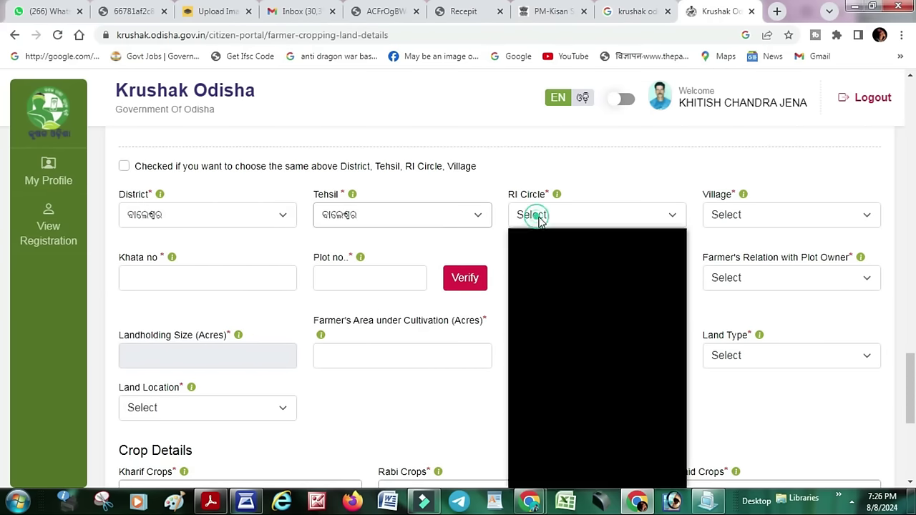
left_click(575, 341)
left_click(754, 206)
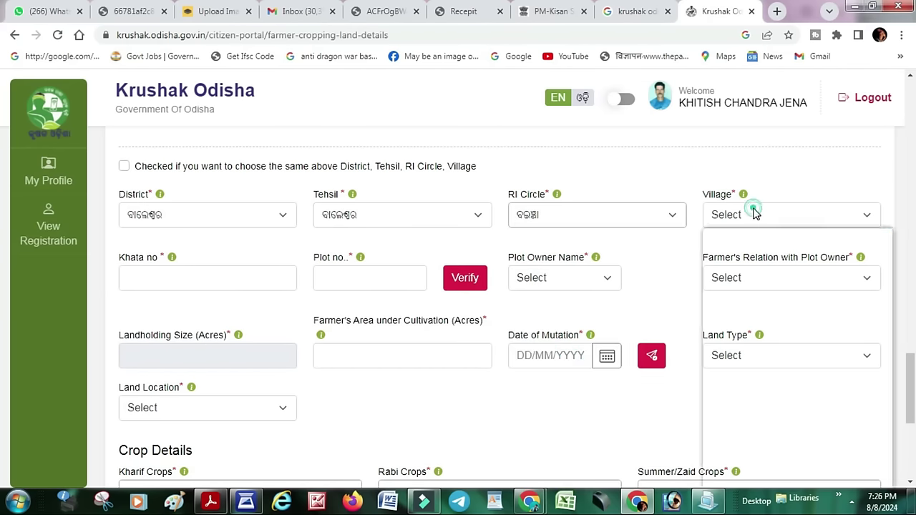
scroll(755, 206, "down", 1)
scroll(771, 266, "up", 1)
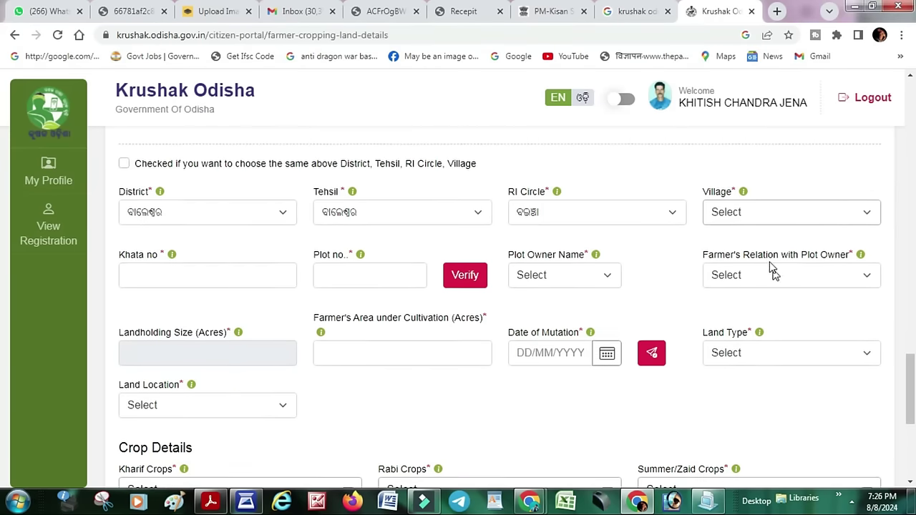
left_click(756, 219)
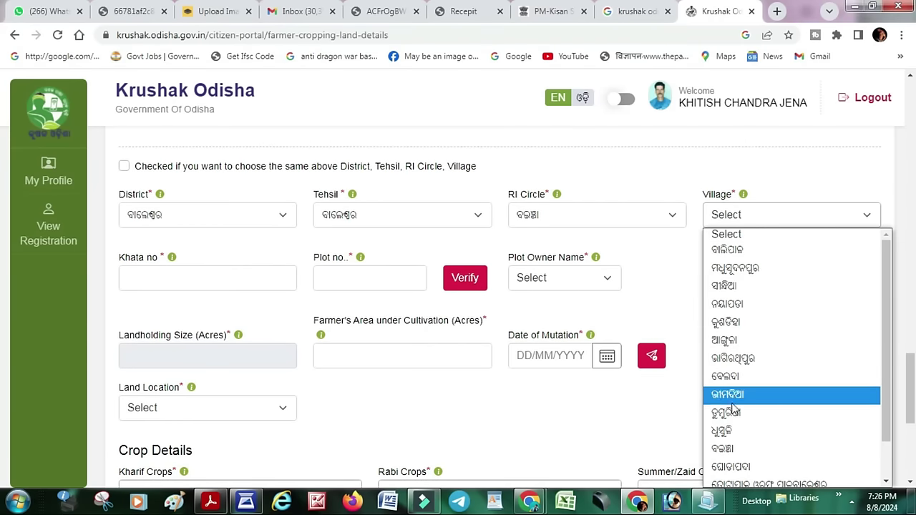
left_click(744, 431)
scroll(267, 280, "down", 1)
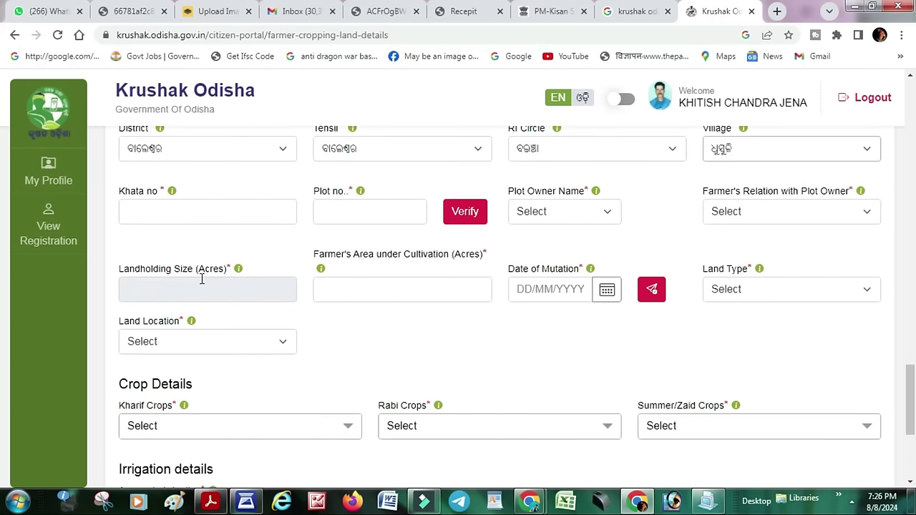
Verify Khata 72, Plot 341 against Bhulekh records and pick its owner with relation Father.
left_click(213, 209)
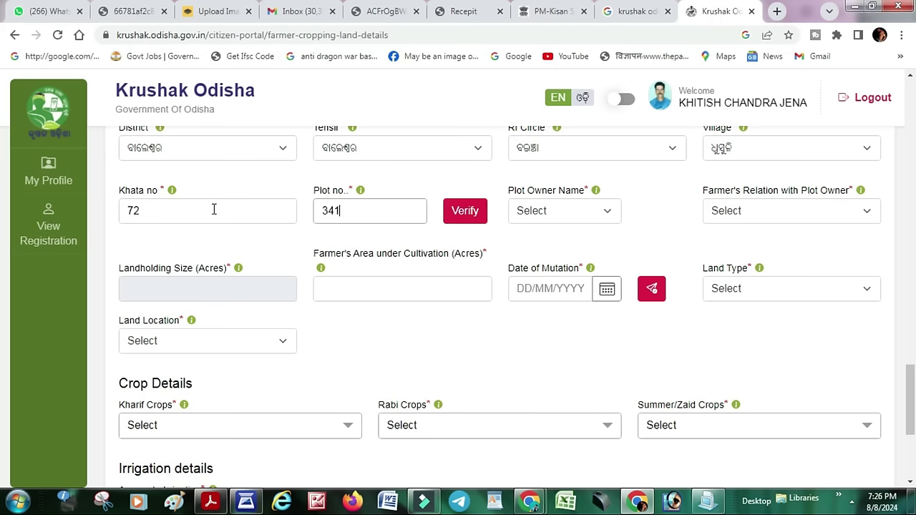
left_click(448, 213)
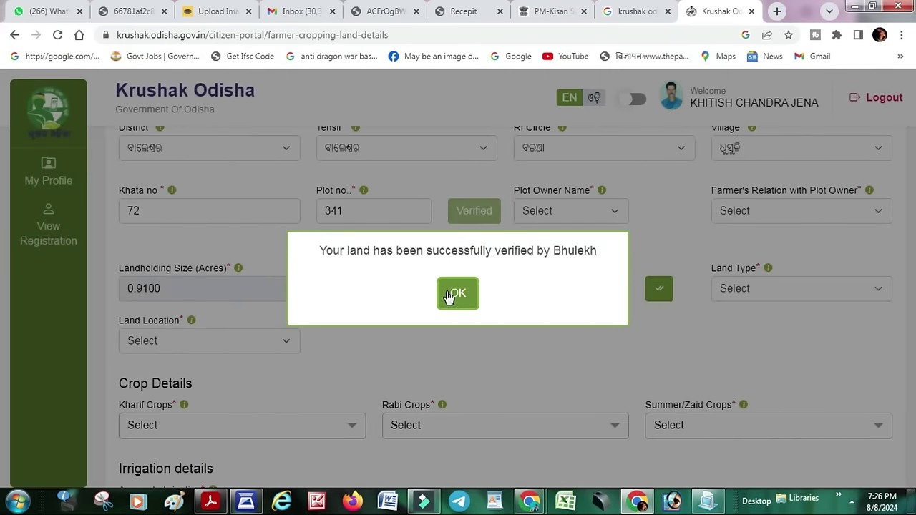
left_click(448, 296)
left_click(571, 206)
left_click(569, 245)
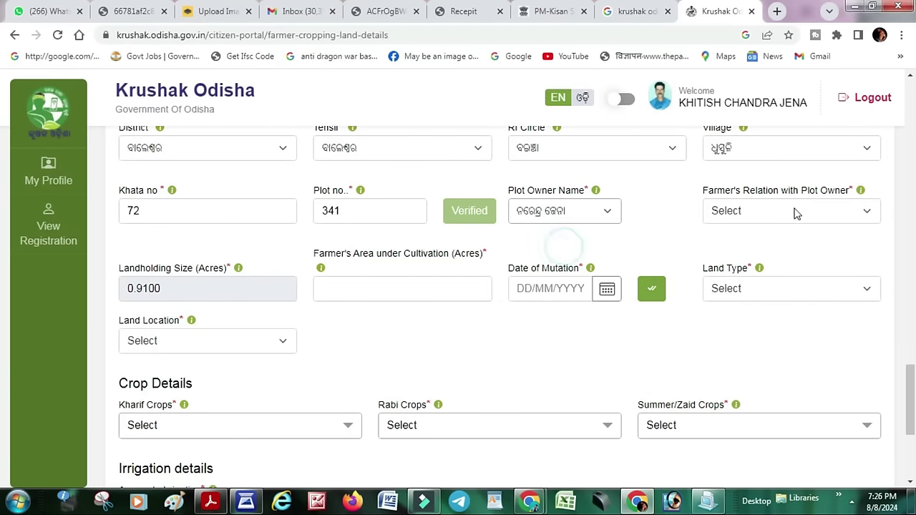
left_click(796, 214)
left_click(737, 254)
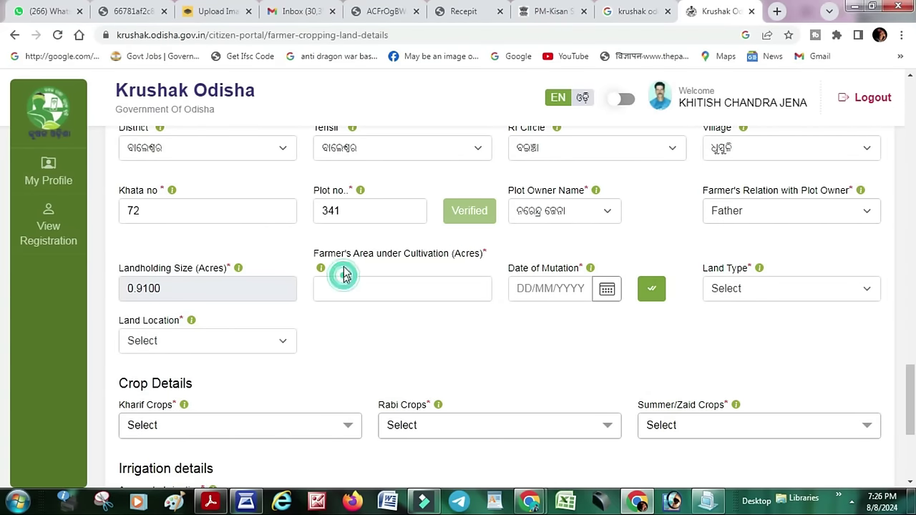
Set the plot's area to 0.91, mutation date 11/08/2016, land type Low land, location Rural.
left_click(400, 295)
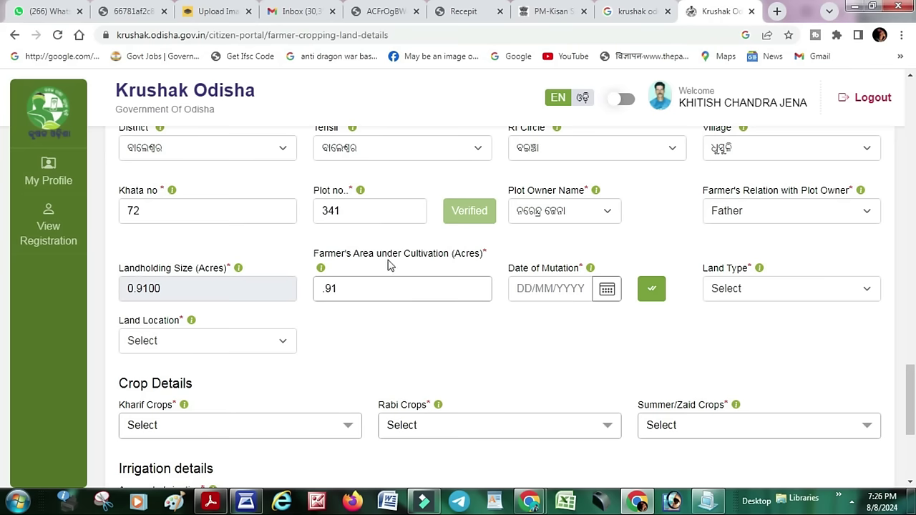
left_click(606, 288)
left_click(605, 315)
left_click(603, 355)
left_click(587, 379)
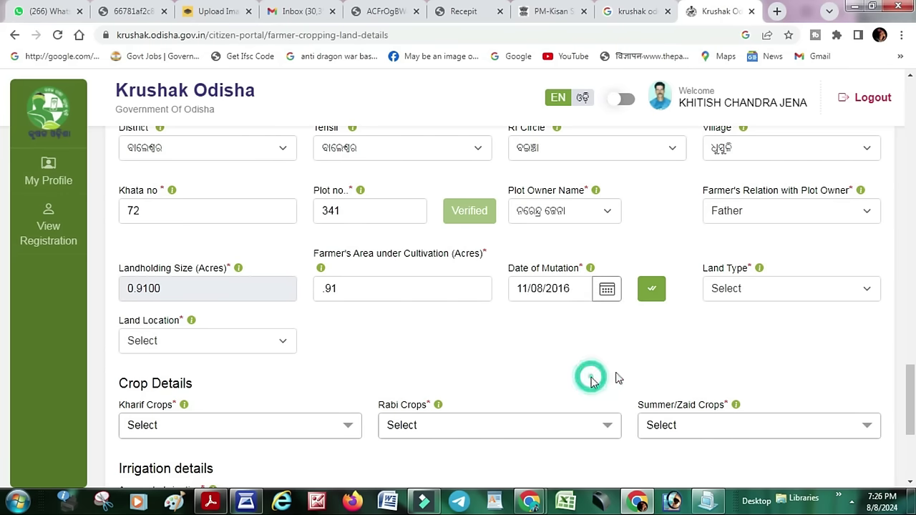
left_click(776, 292)
left_click(746, 323)
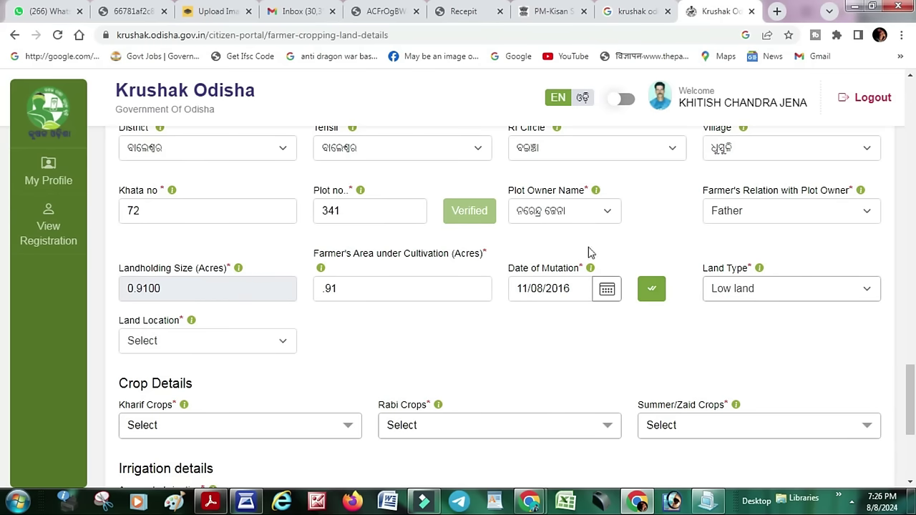
left_click(147, 345)
left_click(143, 387)
Choose crops Bottle gourd (Kharif), Brinjal (Rabi), coffee cultivation (Summer/Zaid) and irrigation access No.
scroll(290, 303, "down", 2)
left_click(249, 297)
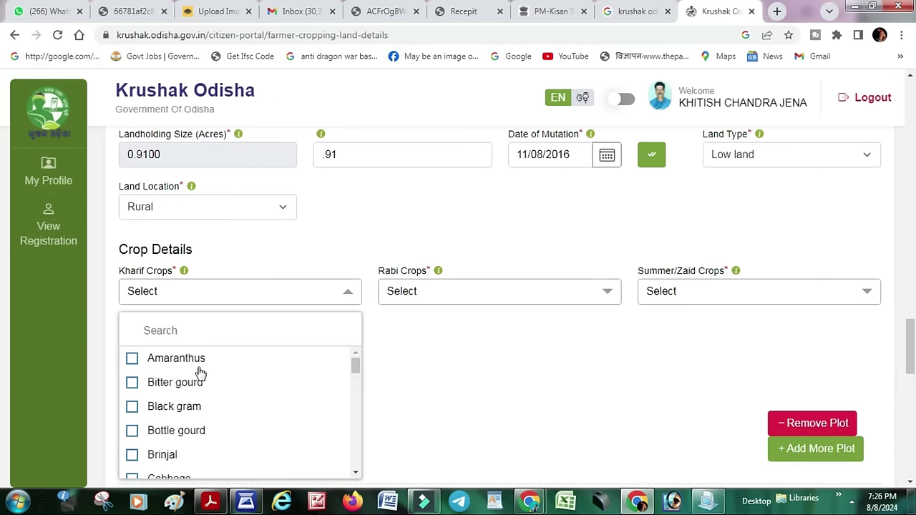
left_click(175, 432)
left_click(418, 294)
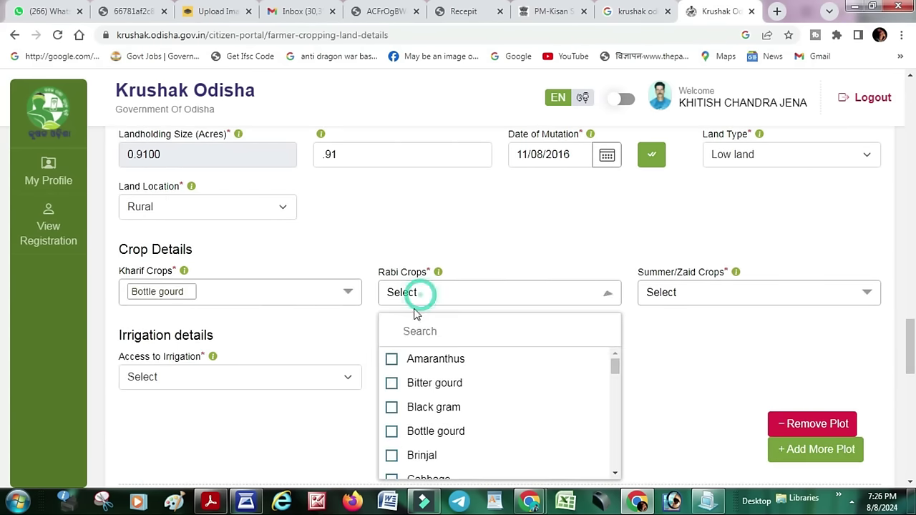
left_click(417, 456)
left_click(767, 288)
scroll(691, 375, "down", 3)
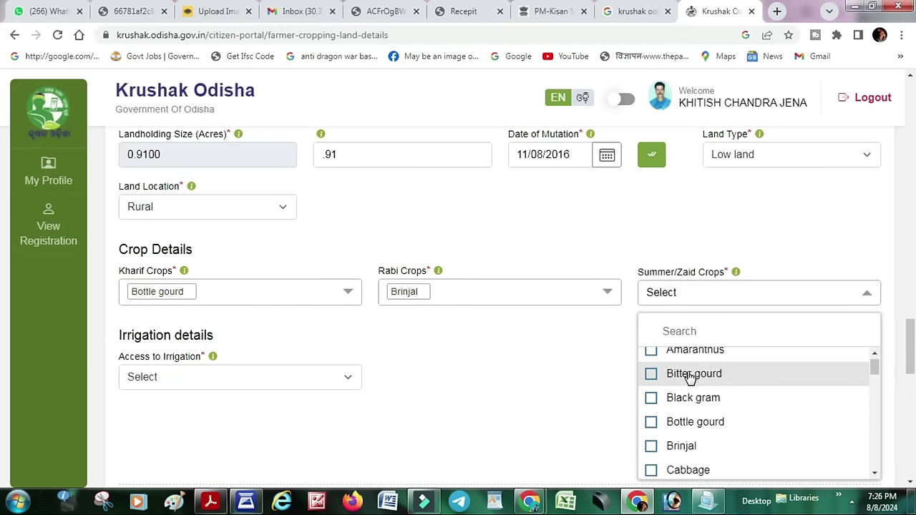
left_click(680, 423)
left_click(180, 384)
left_click(153, 423)
scroll(383, 329, "down", 2)
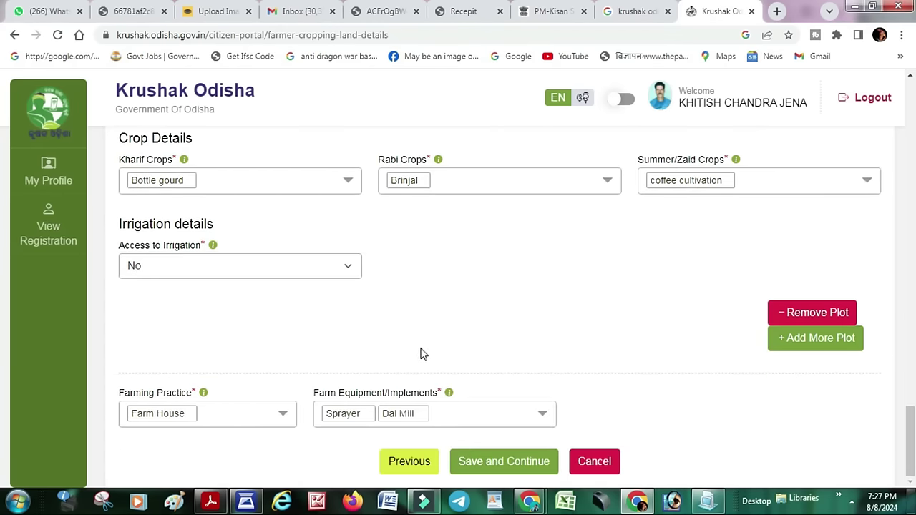
Save and confirm the cropping land details, then review the Animal Production form.
left_click(502, 462)
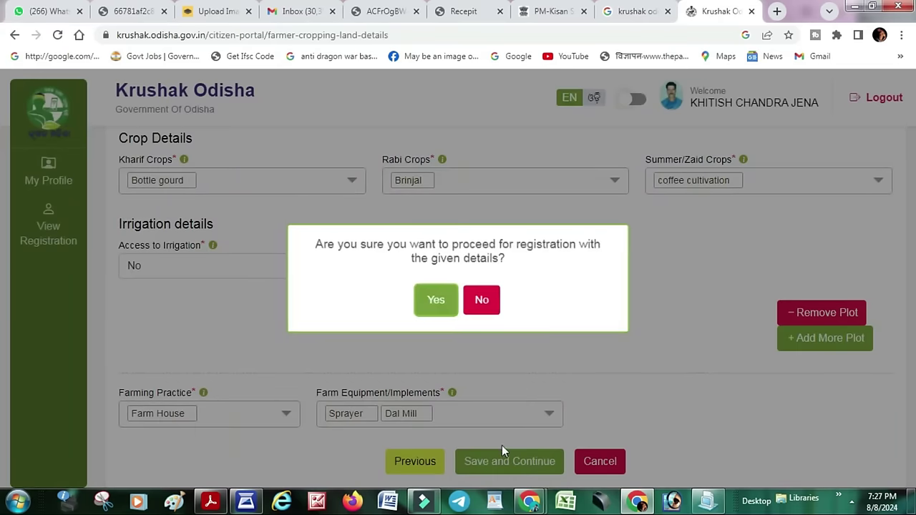
left_click(428, 304)
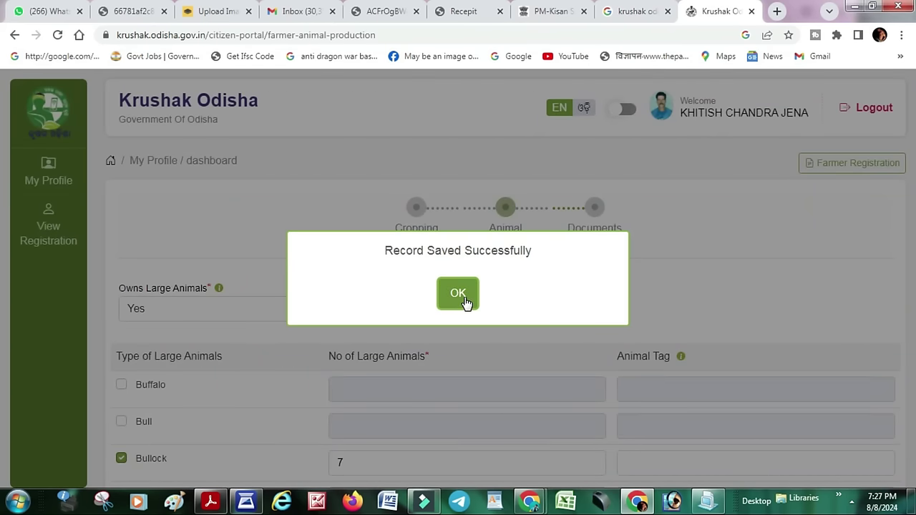
left_click(466, 303)
scroll(164, 296, "down", 2)
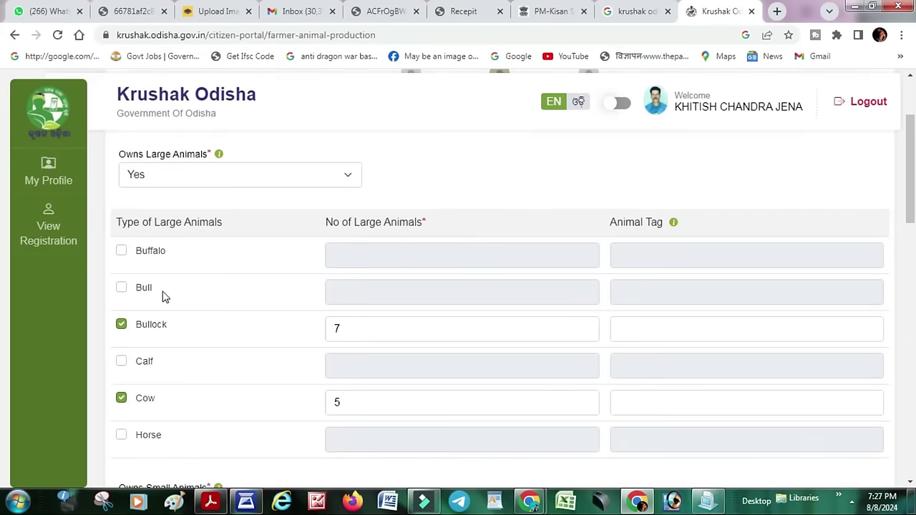
scroll(293, 317, "down", 9)
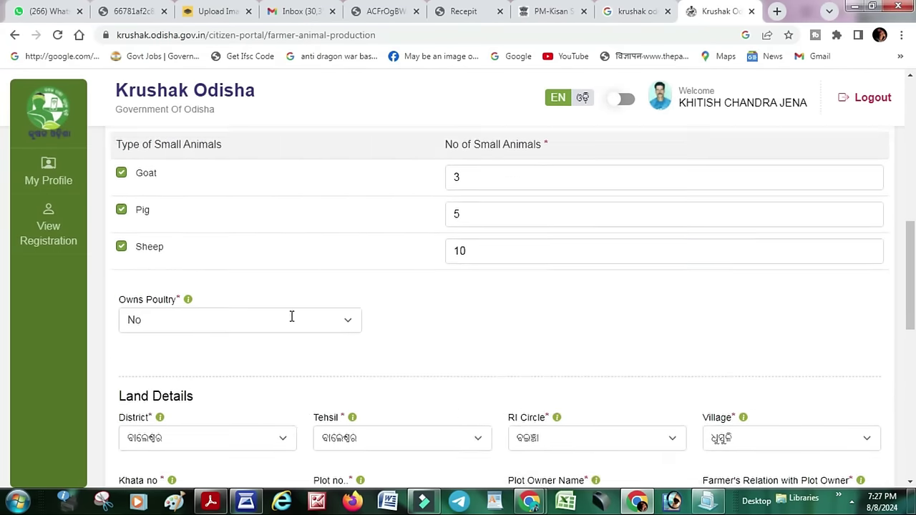
scroll(413, 329, "up", 4)
scroll(408, 295, "up", 6)
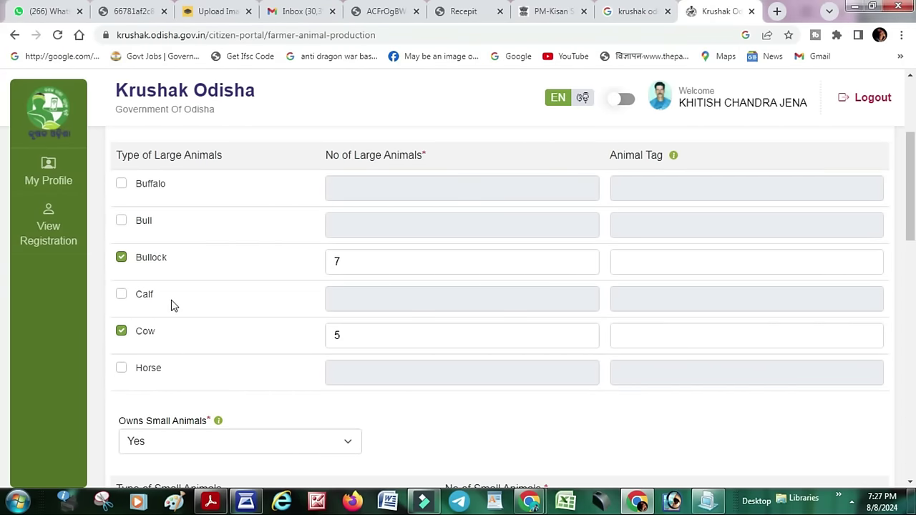
scroll(448, 303, "down", 10)
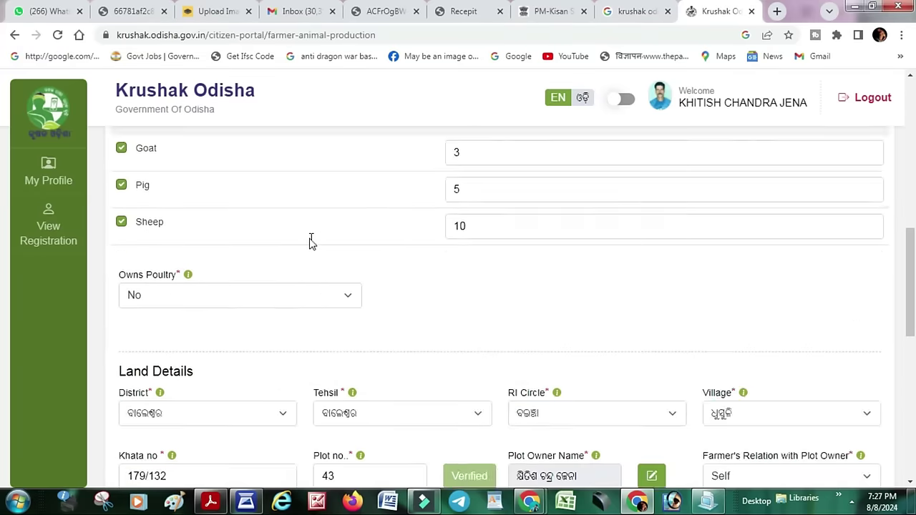
scroll(190, 262, "up", 8)
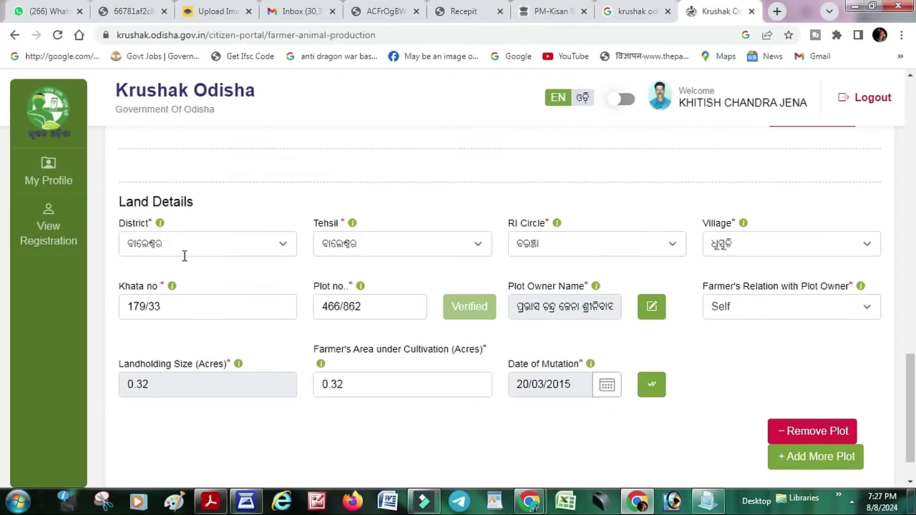
scroll(204, 265, "up", 4)
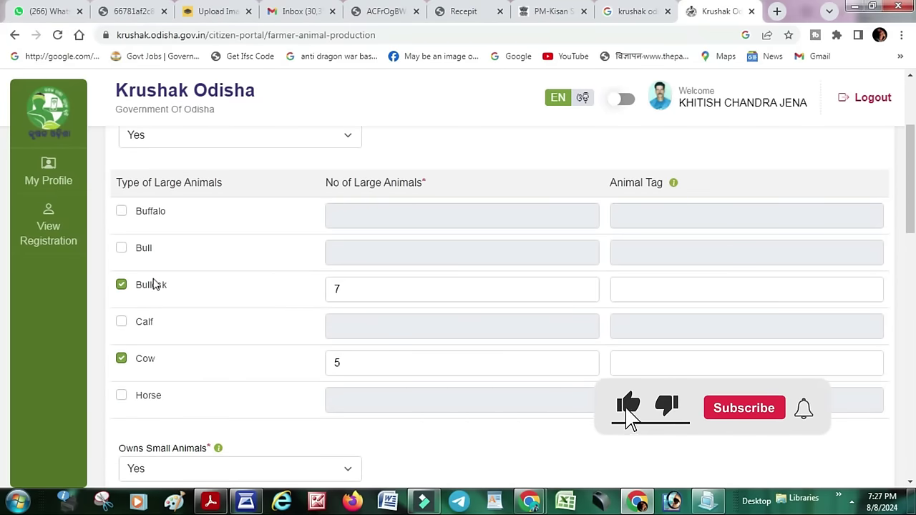
scroll(182, 268, "up", 3)
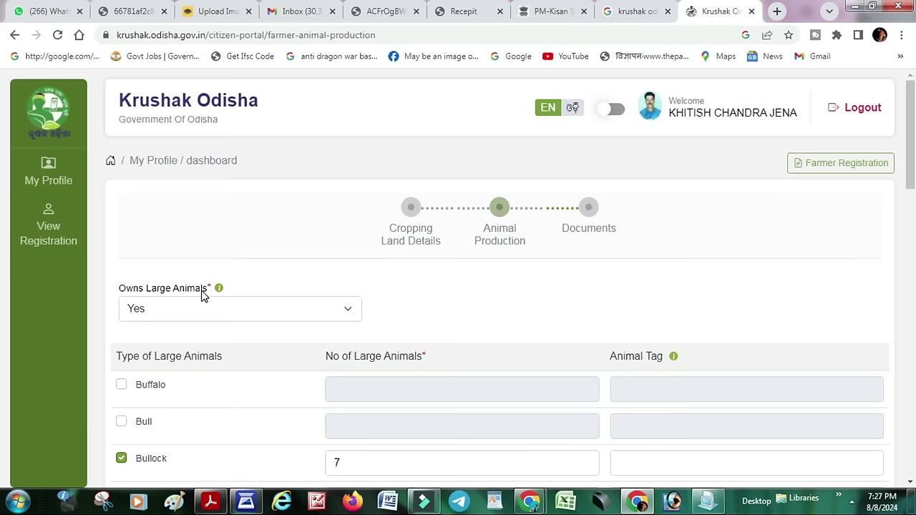
Answer No to both Owns Large Animals and Owns Small Animals.
left_click(199, 305)
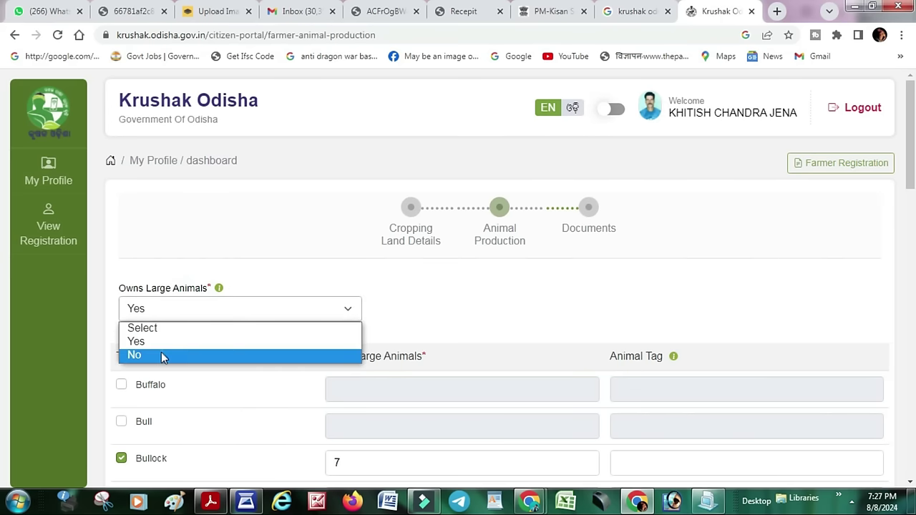
left_click(161, 352)
scroll(214, 322, "down", 2)
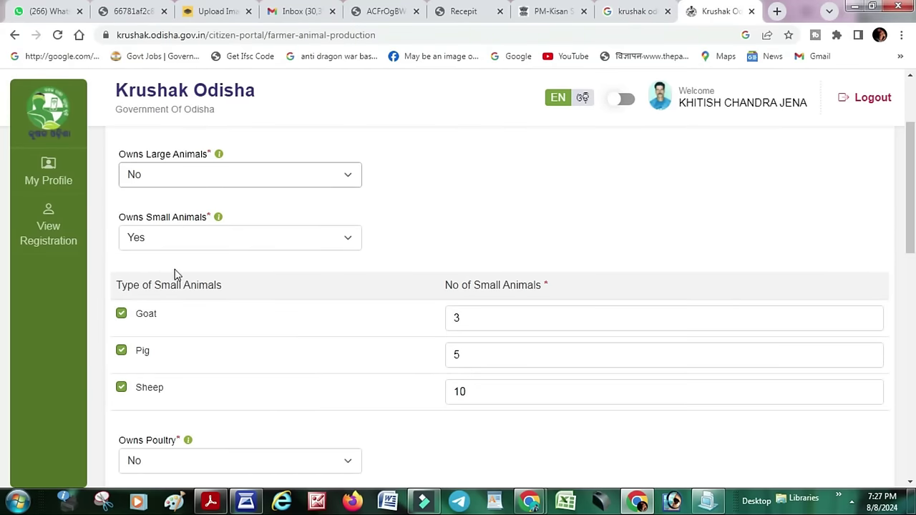
left_click(183, 248)
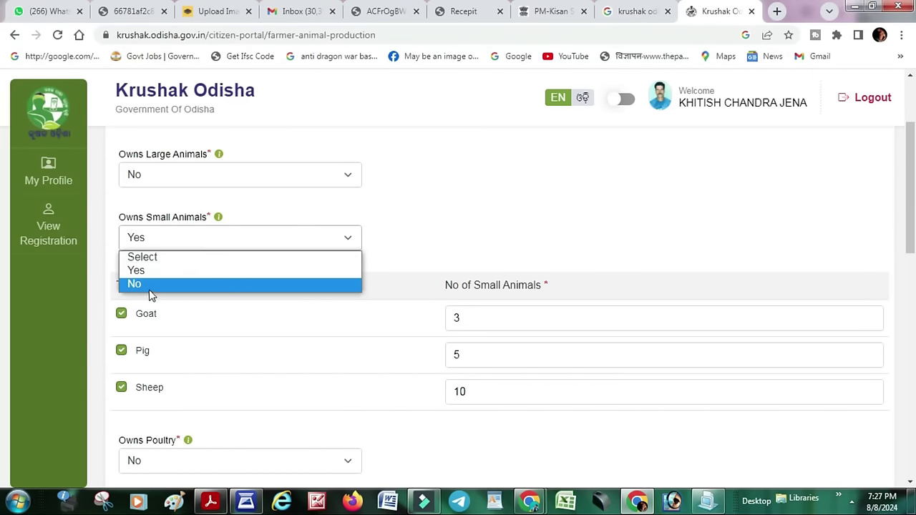
left_click(149, 290)
scroll(315, 290, "down", 5)
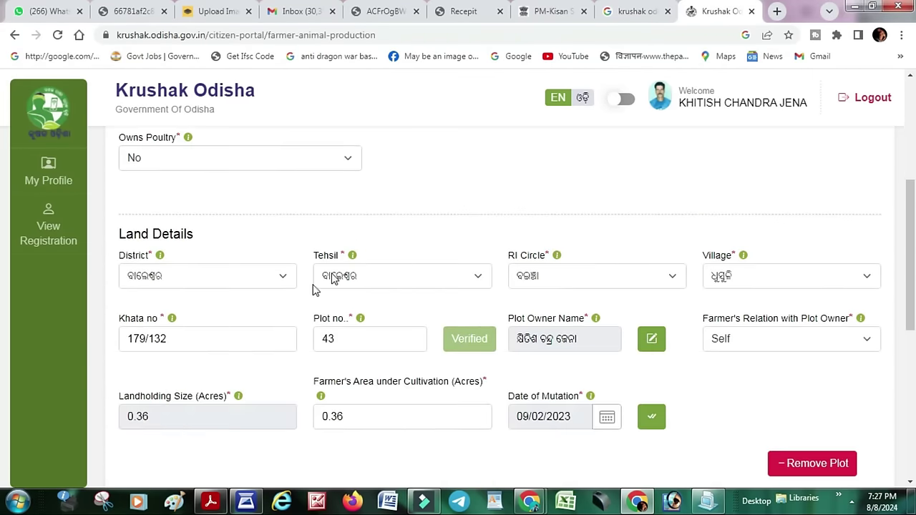
scroll(393, 290, "up", 8)
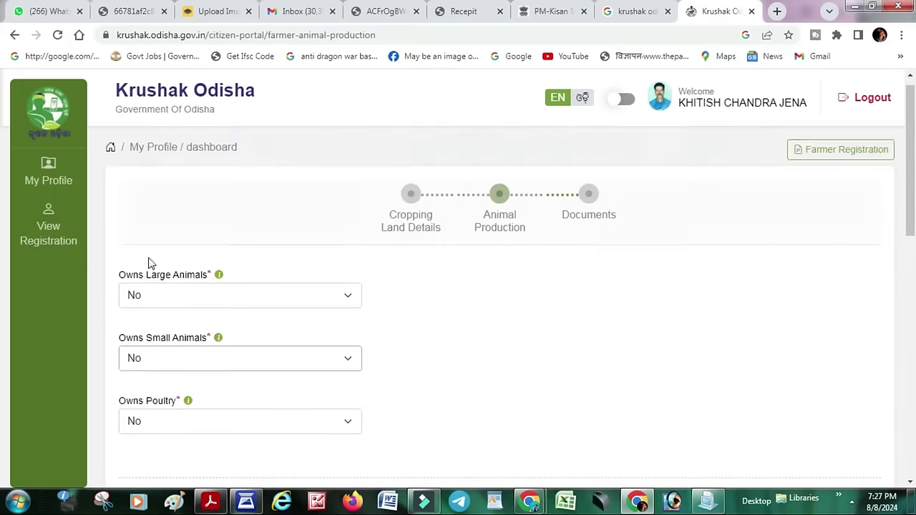
scroll(148, 262, "down", 8)
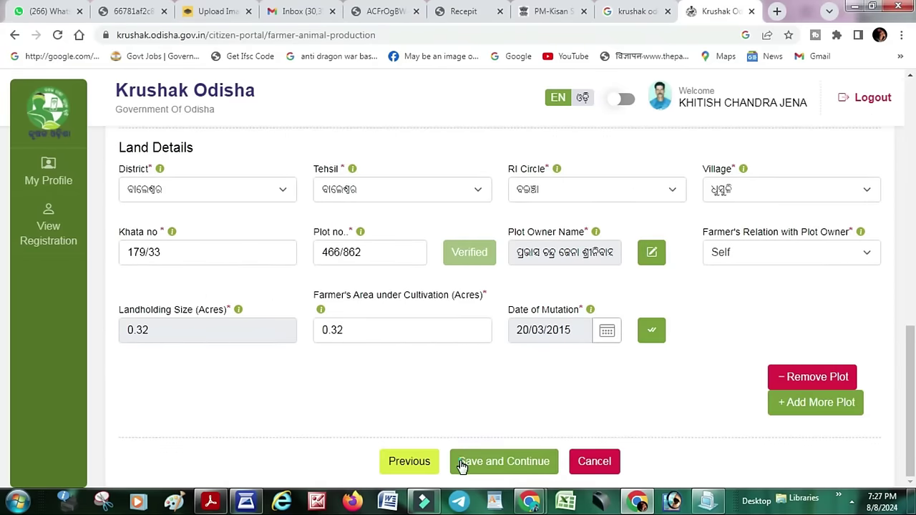
Attempt to save animal production, dismiss the select-an-animal warning, and return to Cropping Land Details.
left_click(462, 464)
left_click(470, 310)
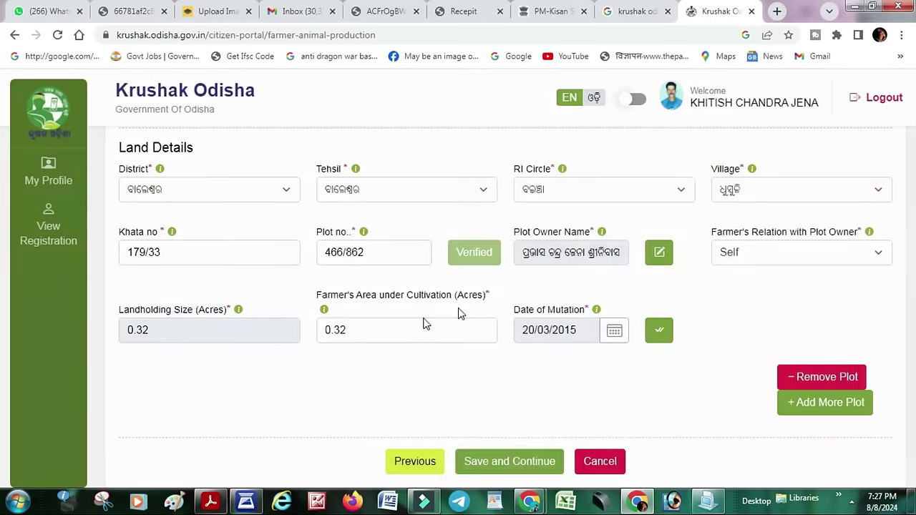
scroll(136, 303, "up", 4)
scroll(109, 294, "up", 2)
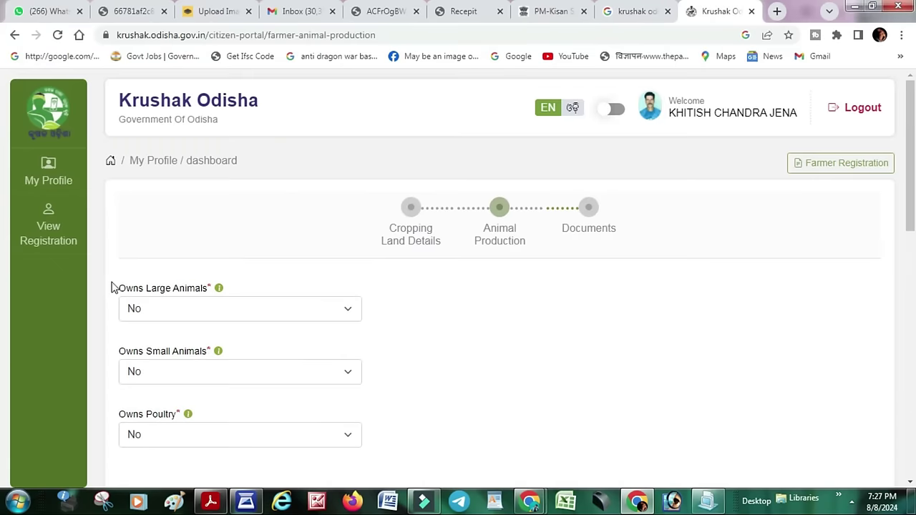
scroll(397, 269, "down", 15)
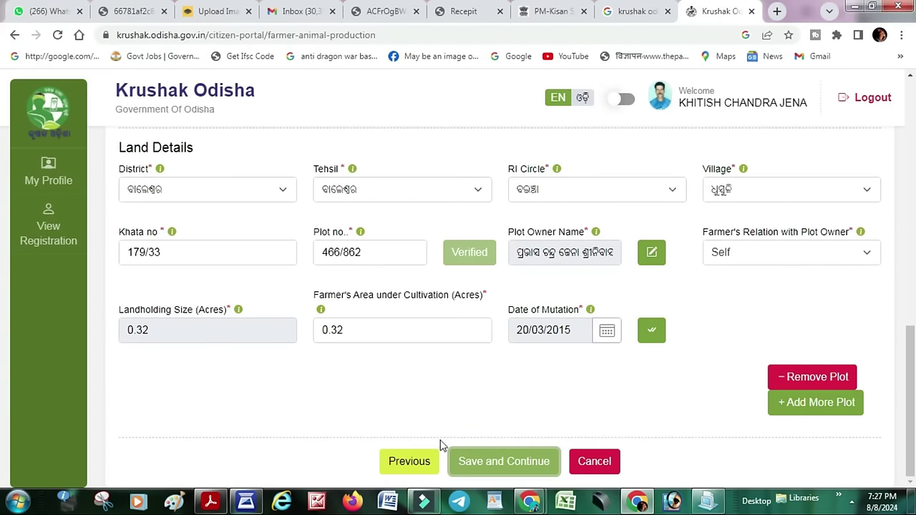
left_click(410, 462)
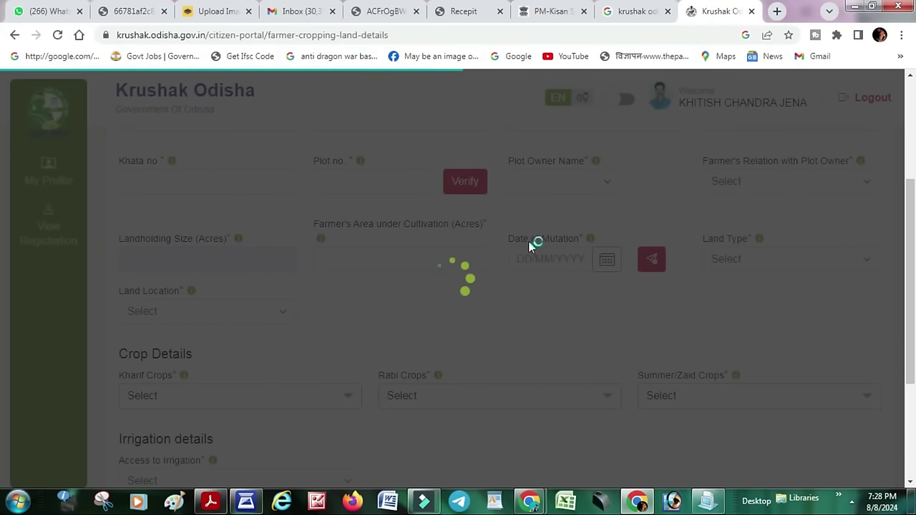
Return from Cropping Land Details to the Occupation Details step via Previous.
scroll(434, 322, "down", 20)
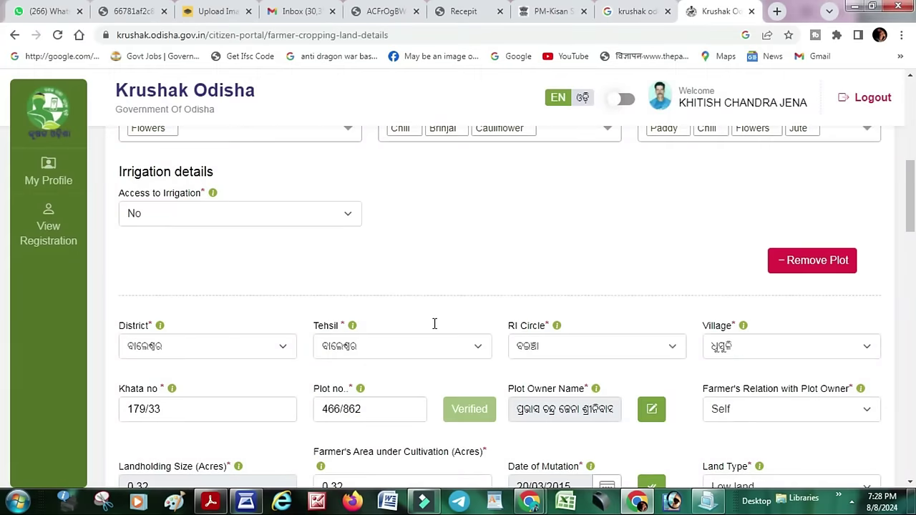
scroll(384, 375, "down", 1)
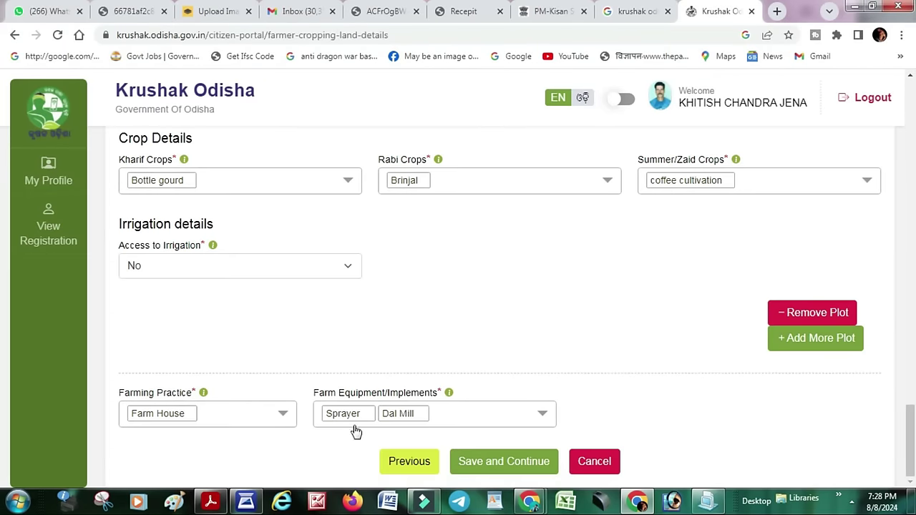
left_click(405, 469)
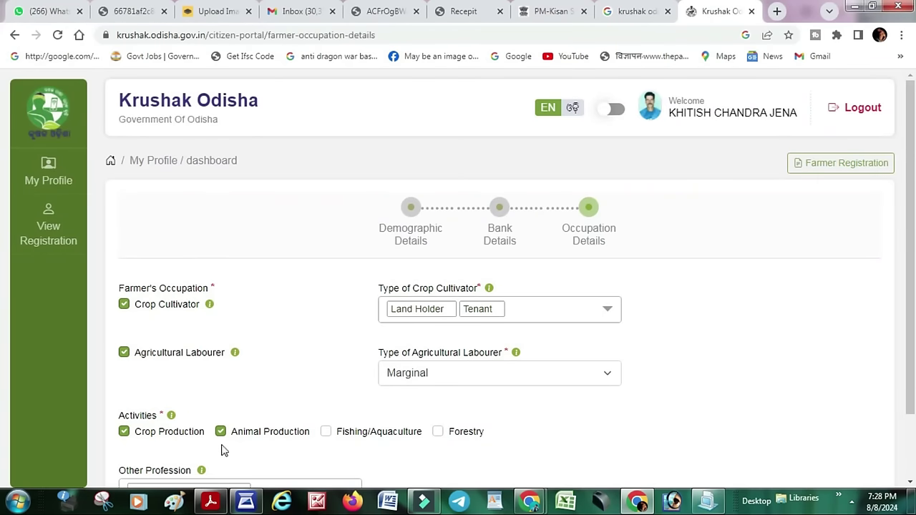
Remove Agricultural Labourer from the occupations and save the Occupation Details.
left_click(123, 353)
scroll(358, 387, "down", 1)
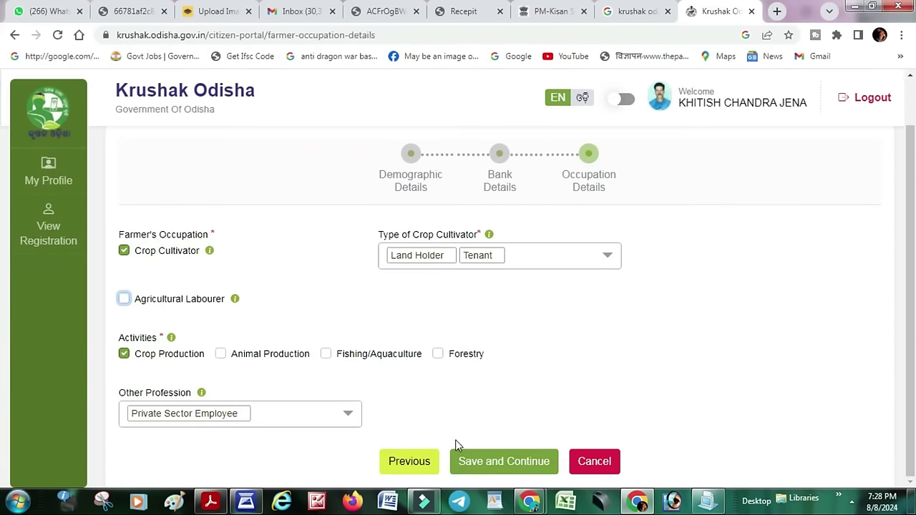
left_click(493, 463)
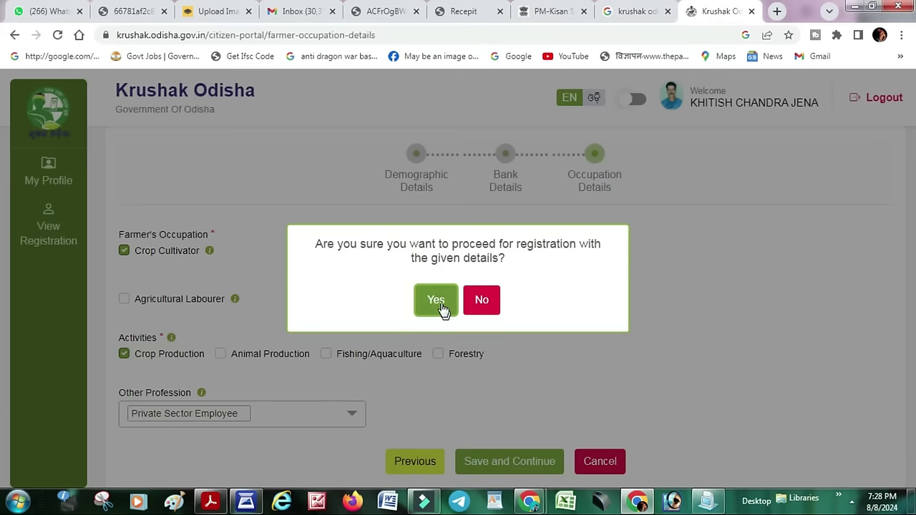
left_click(433, 304)
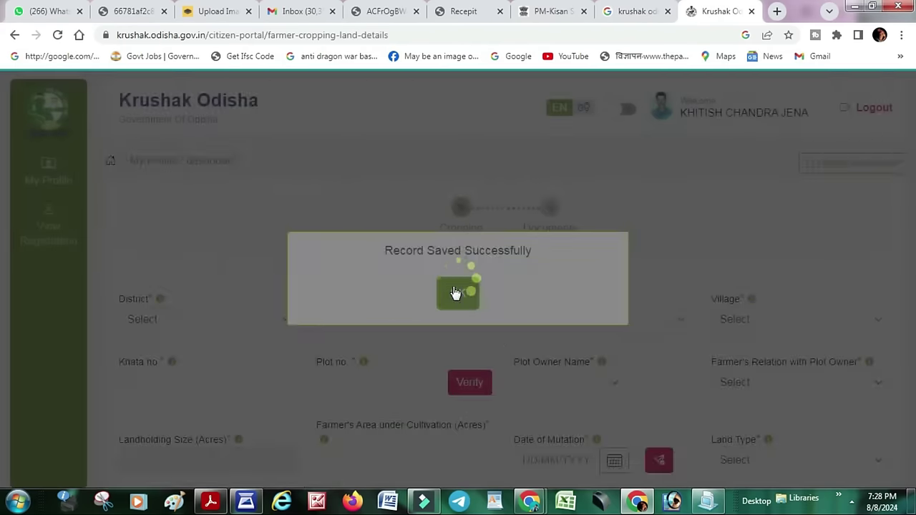
Request saving the Cropping Land Details again with Save and Continue.
scroll(561, 378, "down", 15)
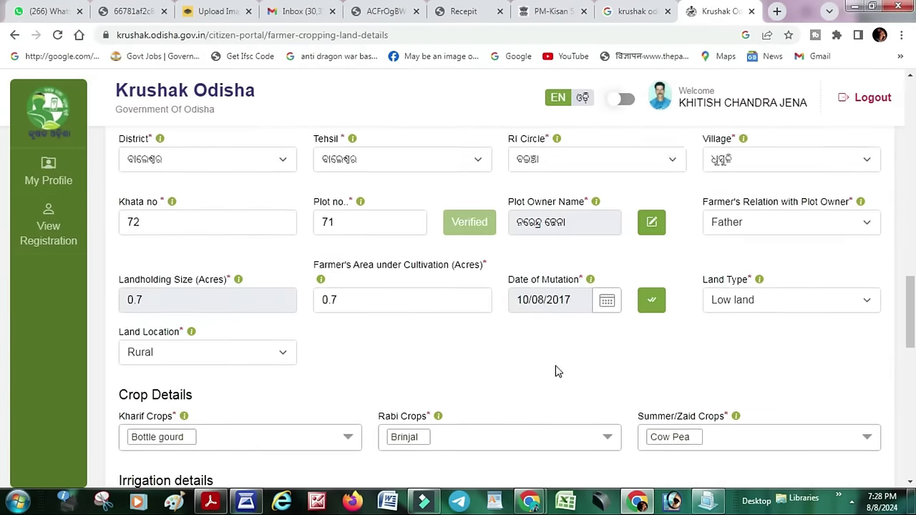
scroll(549, 393, "down", 1)
left_click(483, 462)
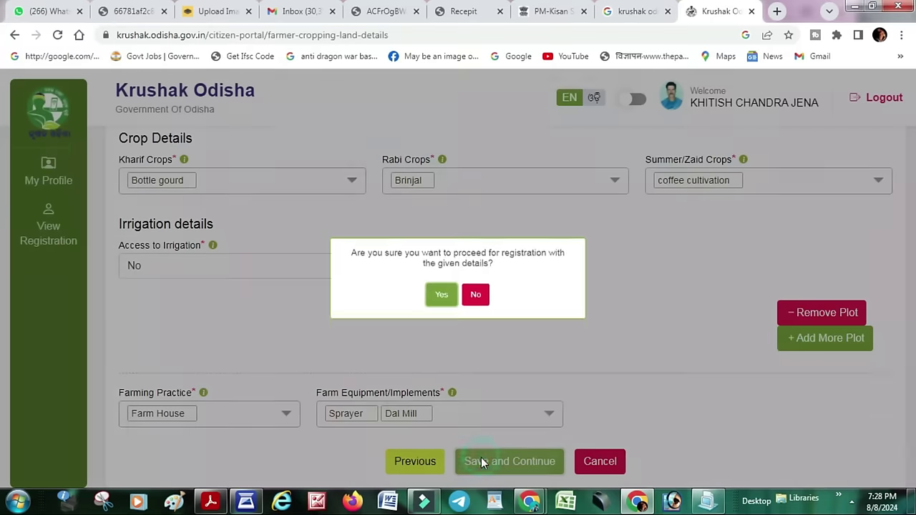
Confirm the cropping land save, then submit the registration declaration on the Documents step.
left_click(438, 303)
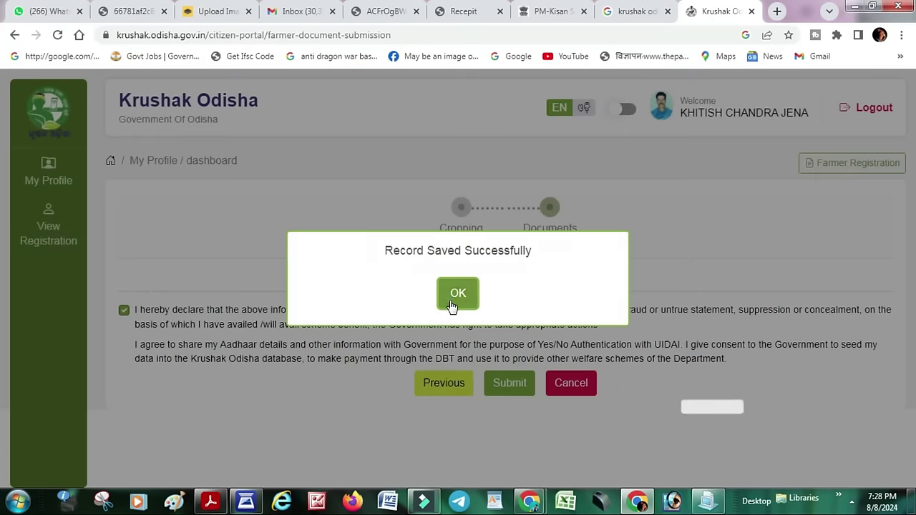
left_click(452, 306)
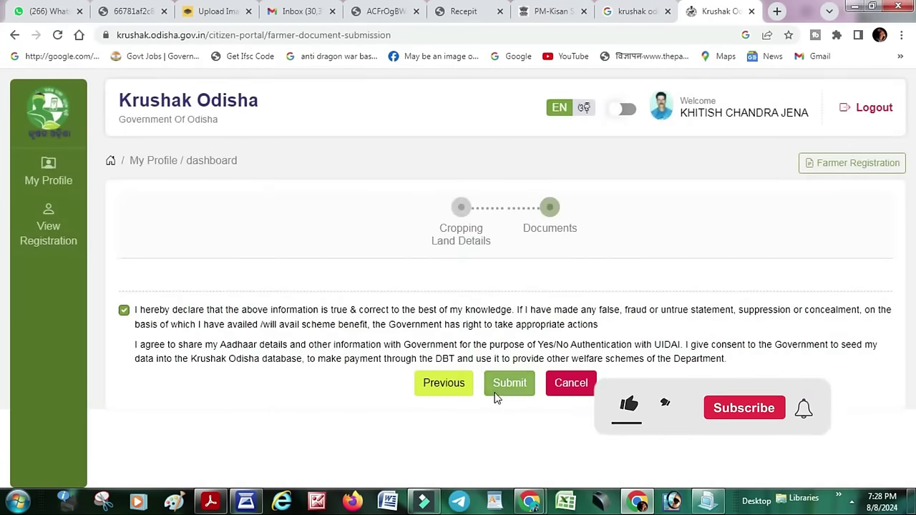
left_click(501, 384)
left_click(435, 306)
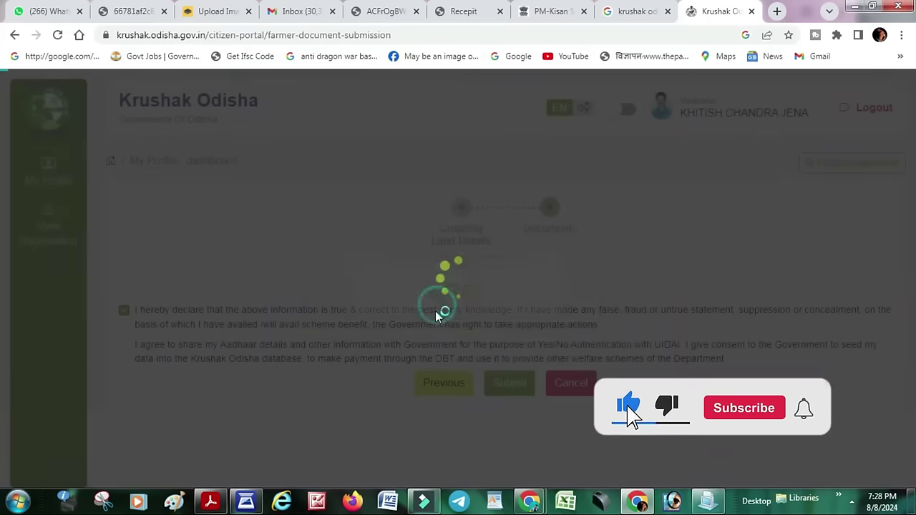